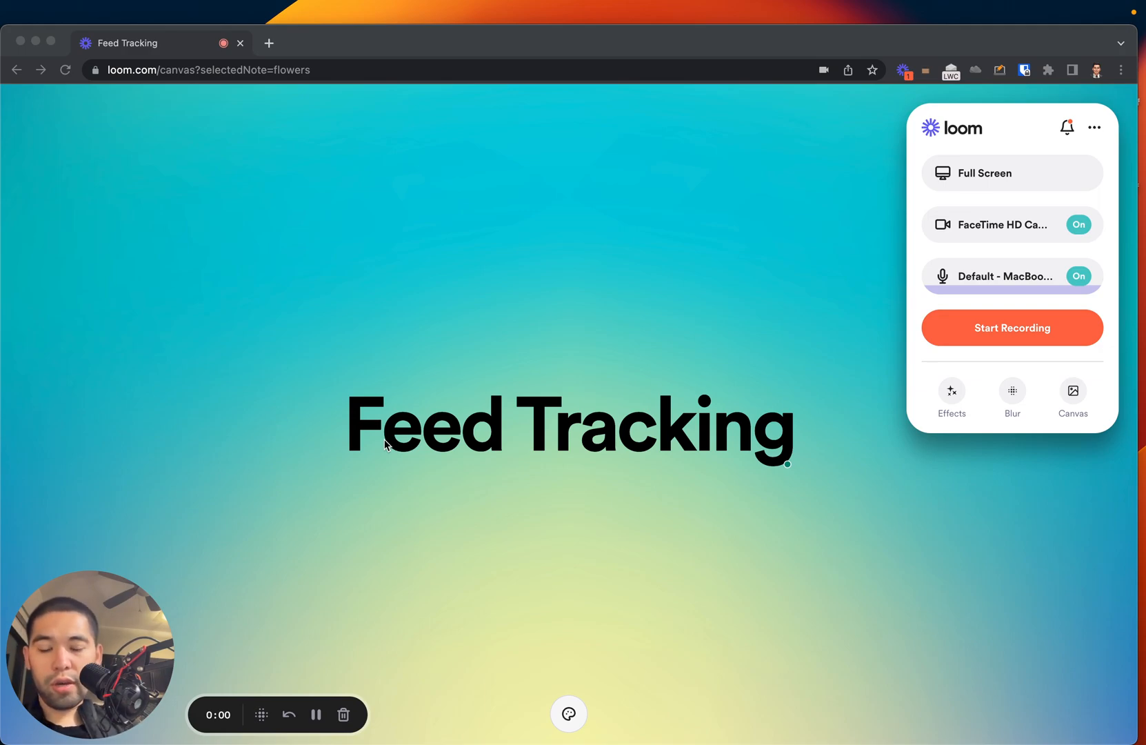
left_click(806, 447)
left_click(488, 506)
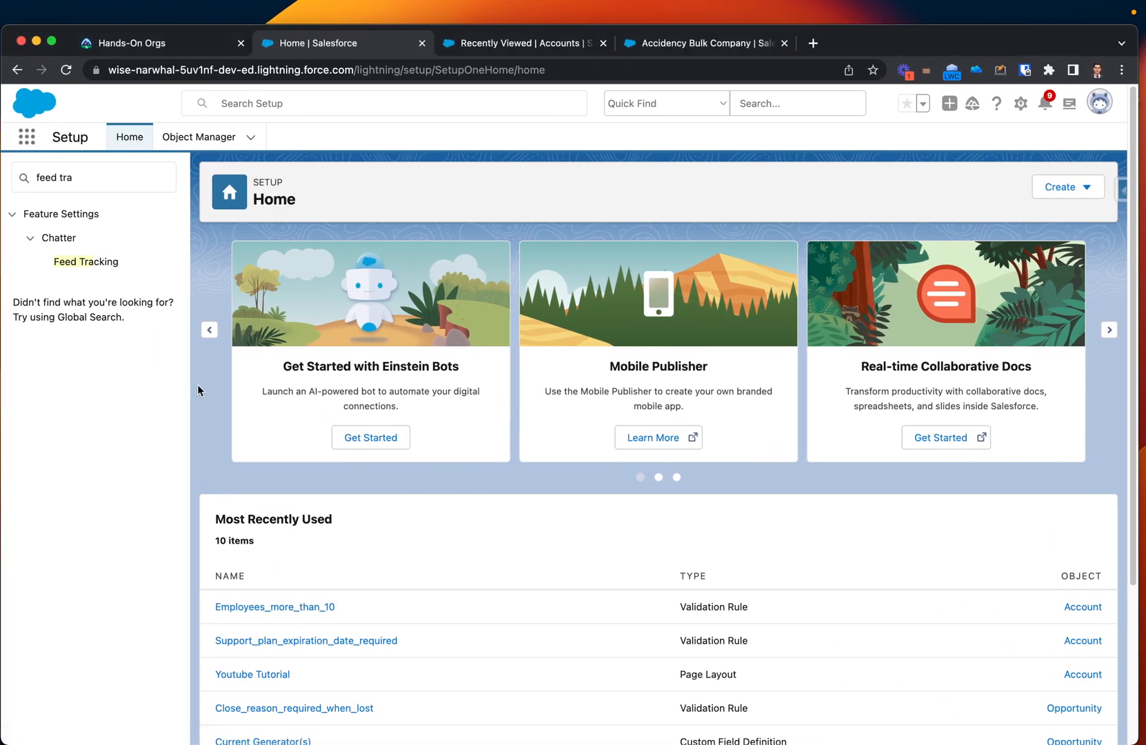
Open the Accidency Bulk Company account from the recently viewed accounts and show its Chatter feed.
left_click(507, 46)
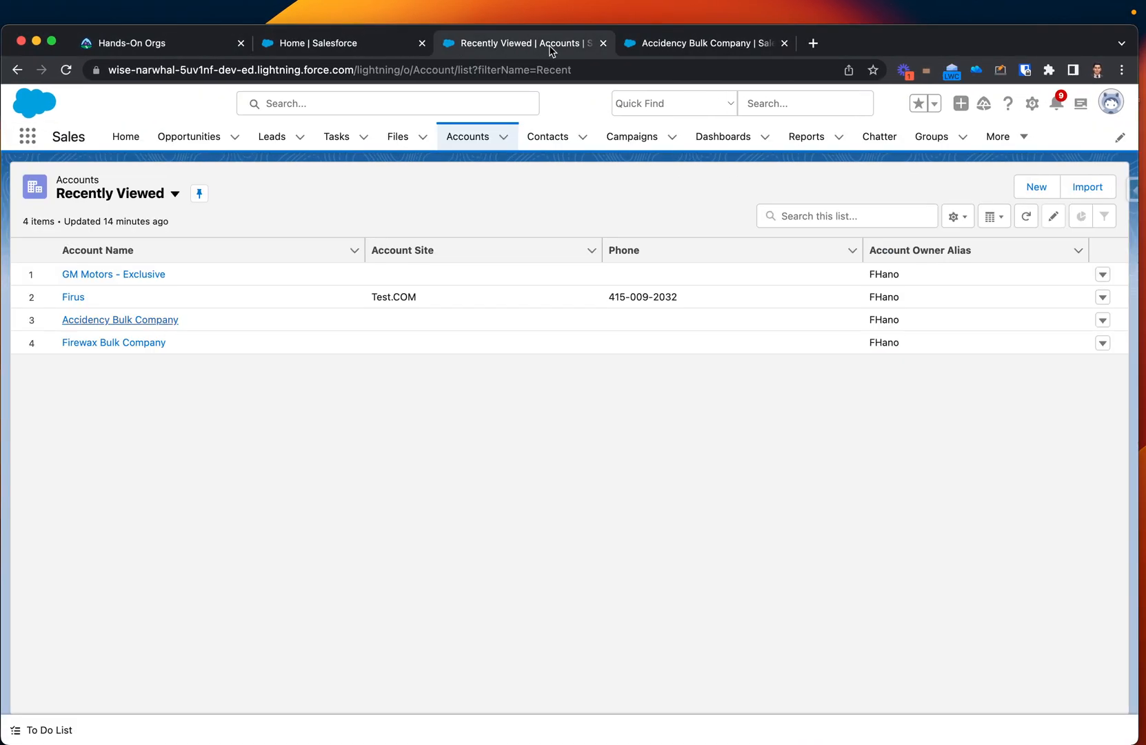
left_click_drag(676, 40, 514, 40)
left_click(131, 303)
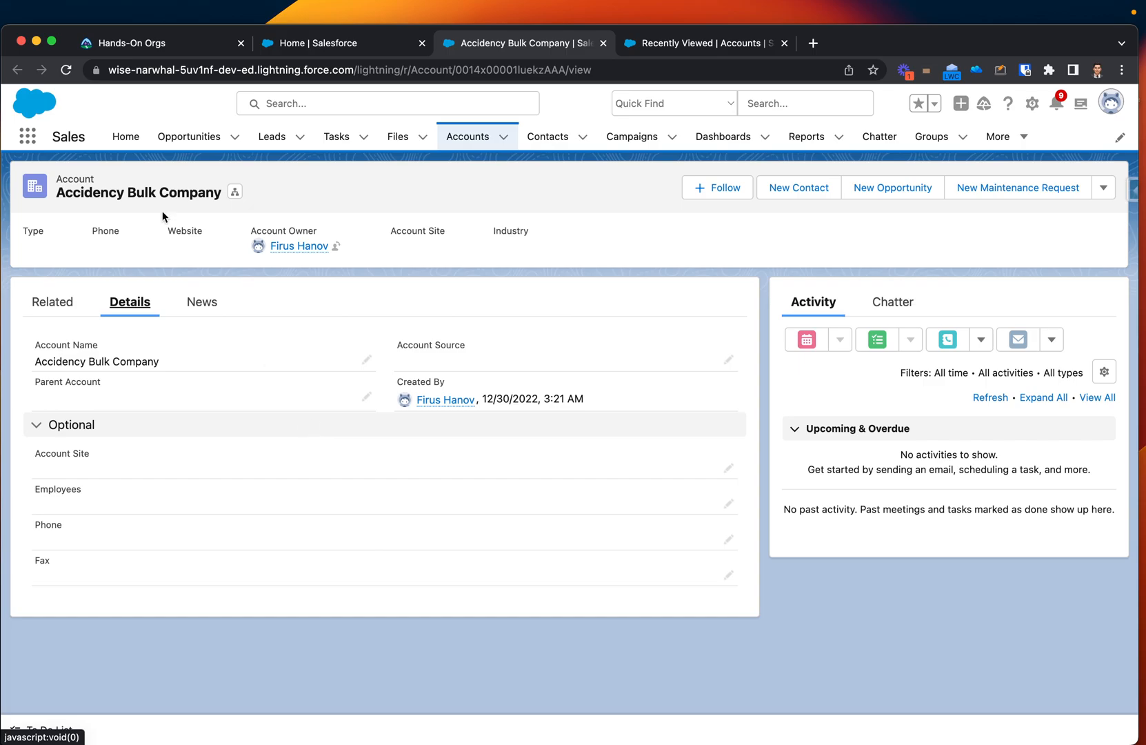
left_click_drag(57, 194, 124, 194)
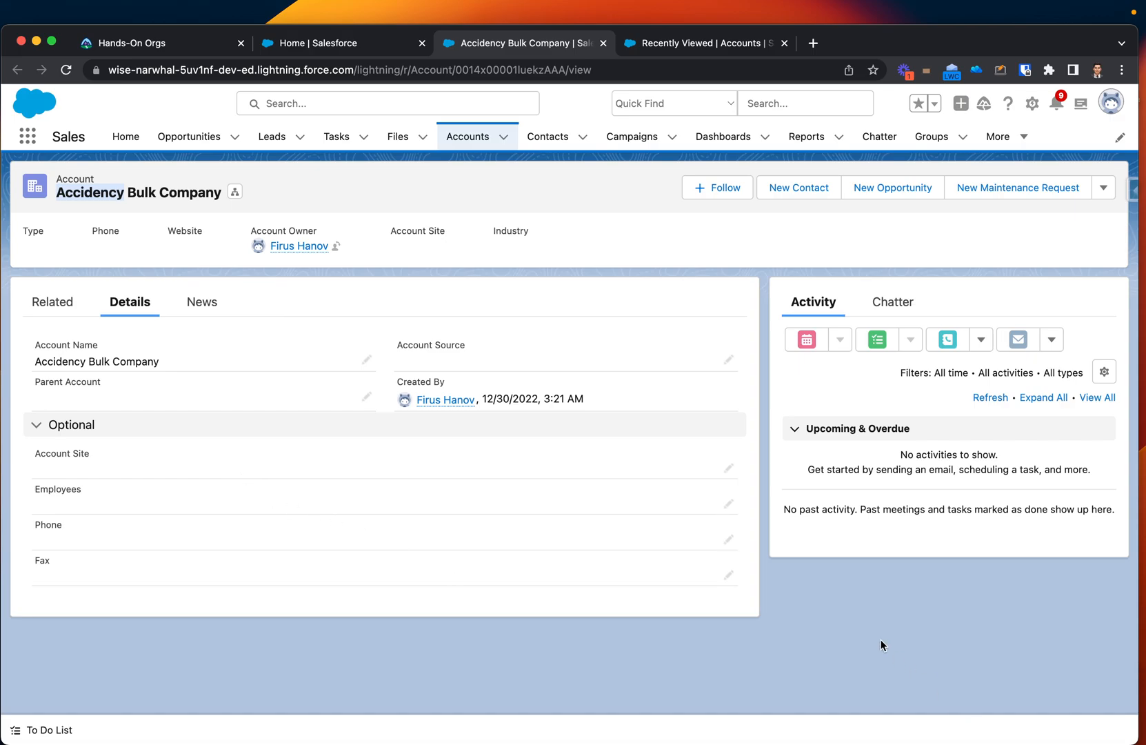
left_click(894, 302)
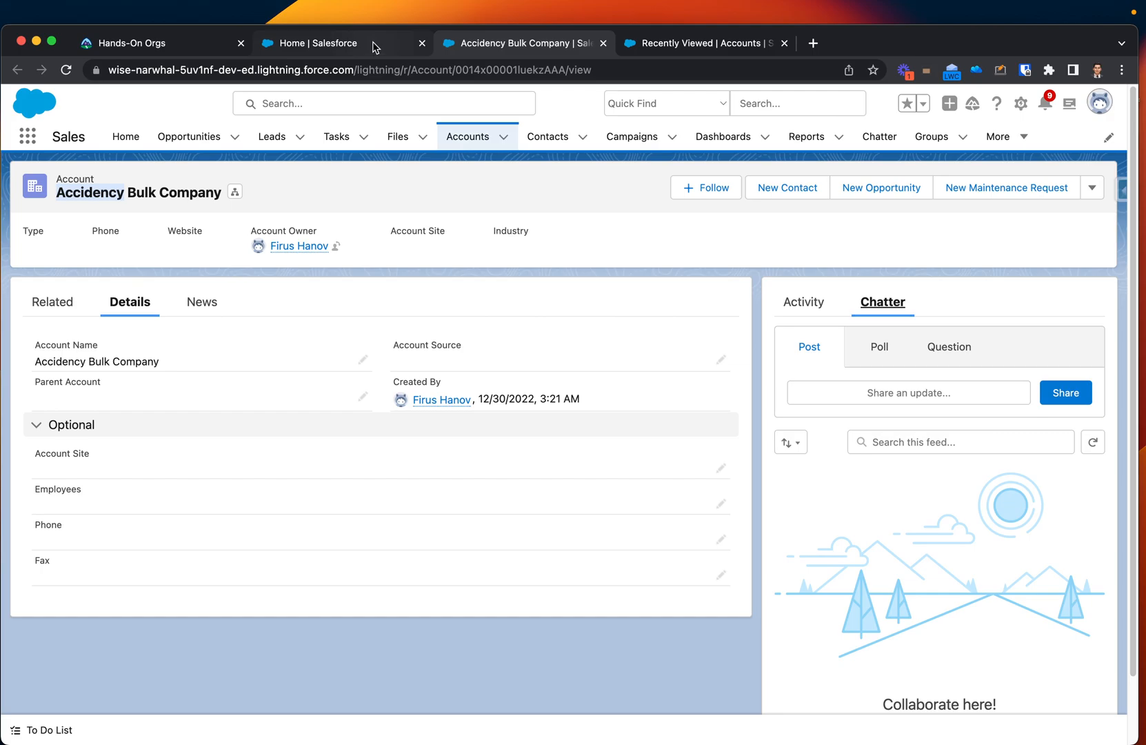
Rename the account to "Bulk Company" and save the record.
left_click(182, 502)
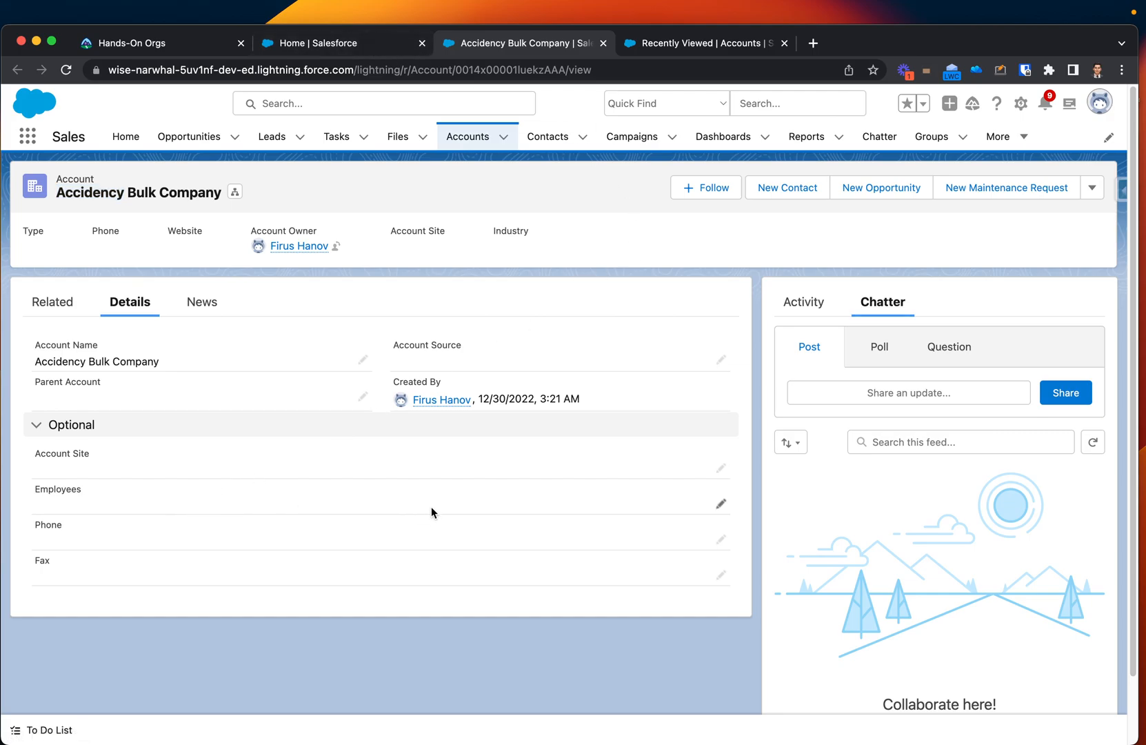
left_click(363, 359)
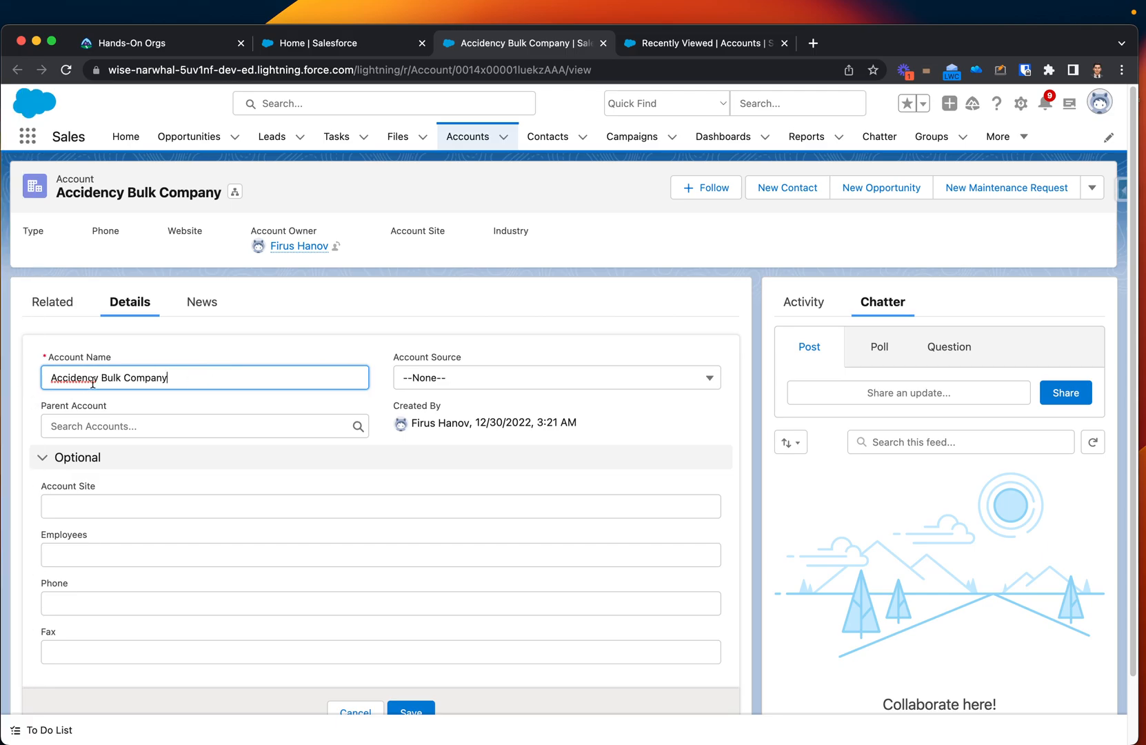
left_click_drag(102, 377, 51, 377)
key("BackSpace")
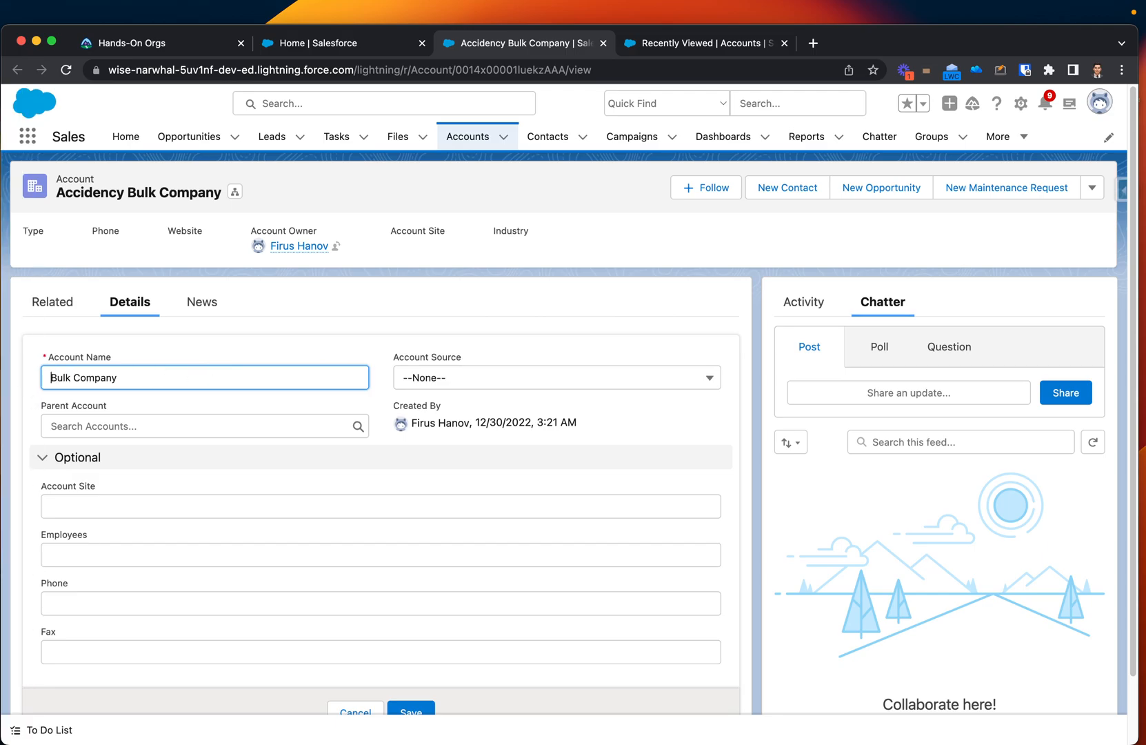
left_click(420, 685)
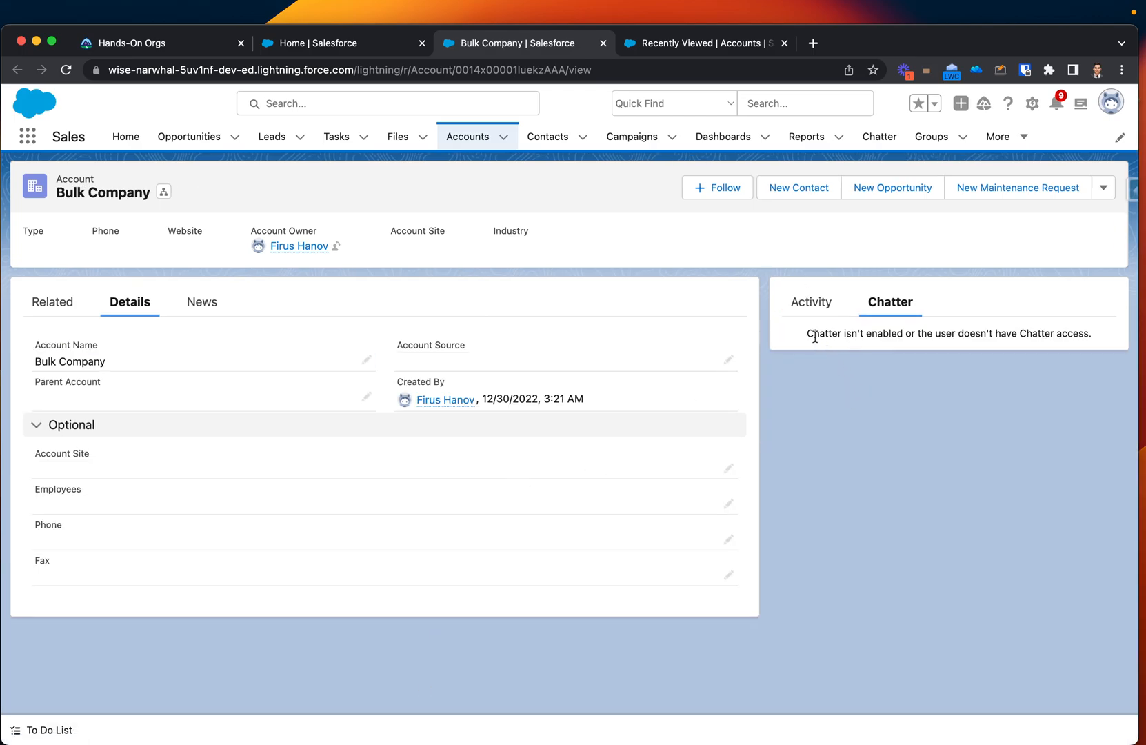
Check the account's Chatter feed and Activity timeline for any record of the name change.
left_click_drag(807, 335, 920, 336)
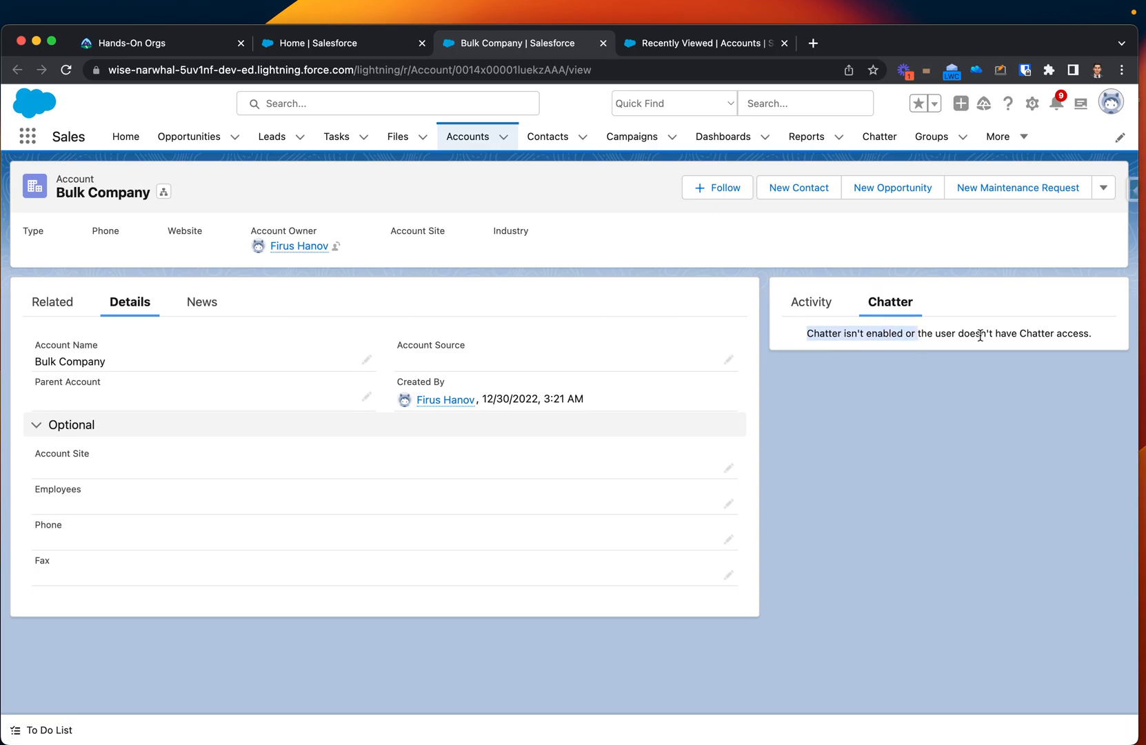
left_click(1084, 334)
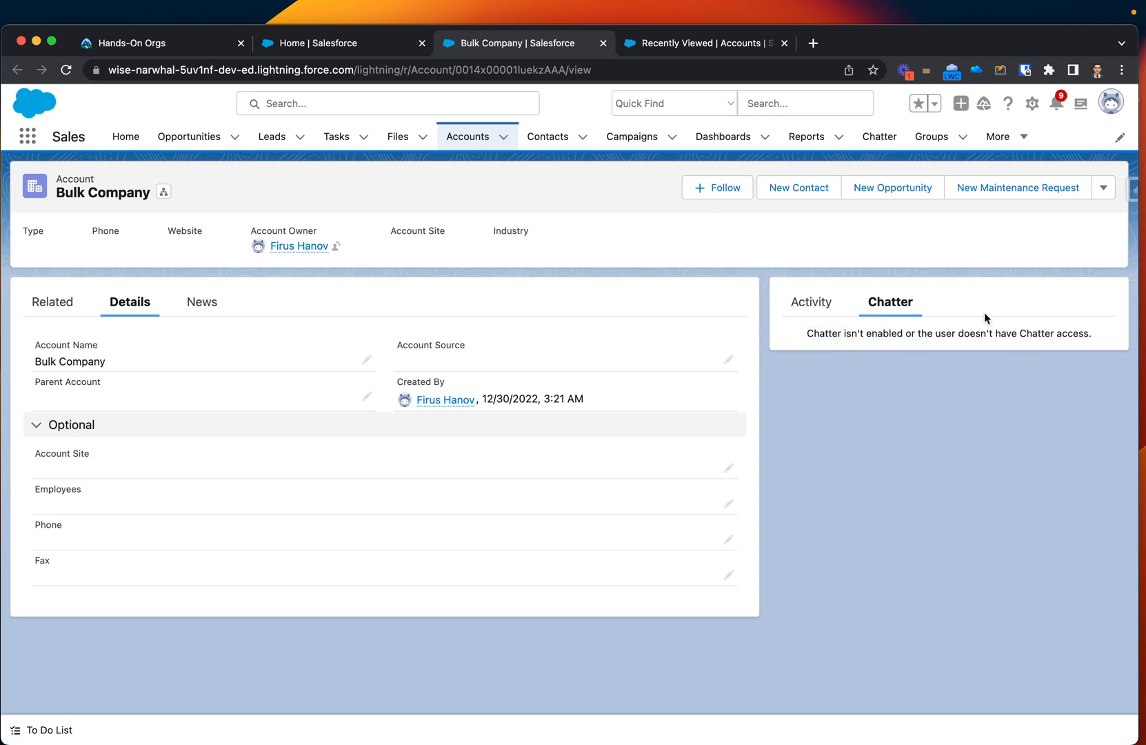
left_click(835, 304)
left_click(884, 303)
left_click(814, 302)
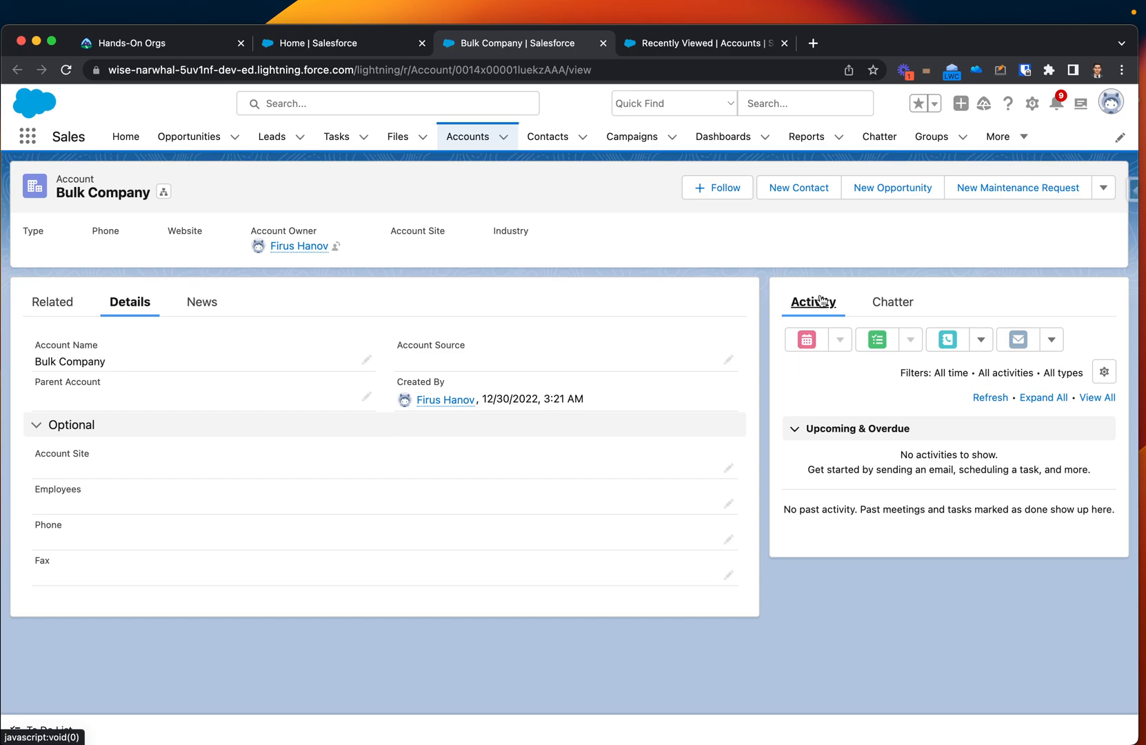
left_click(891, 304)
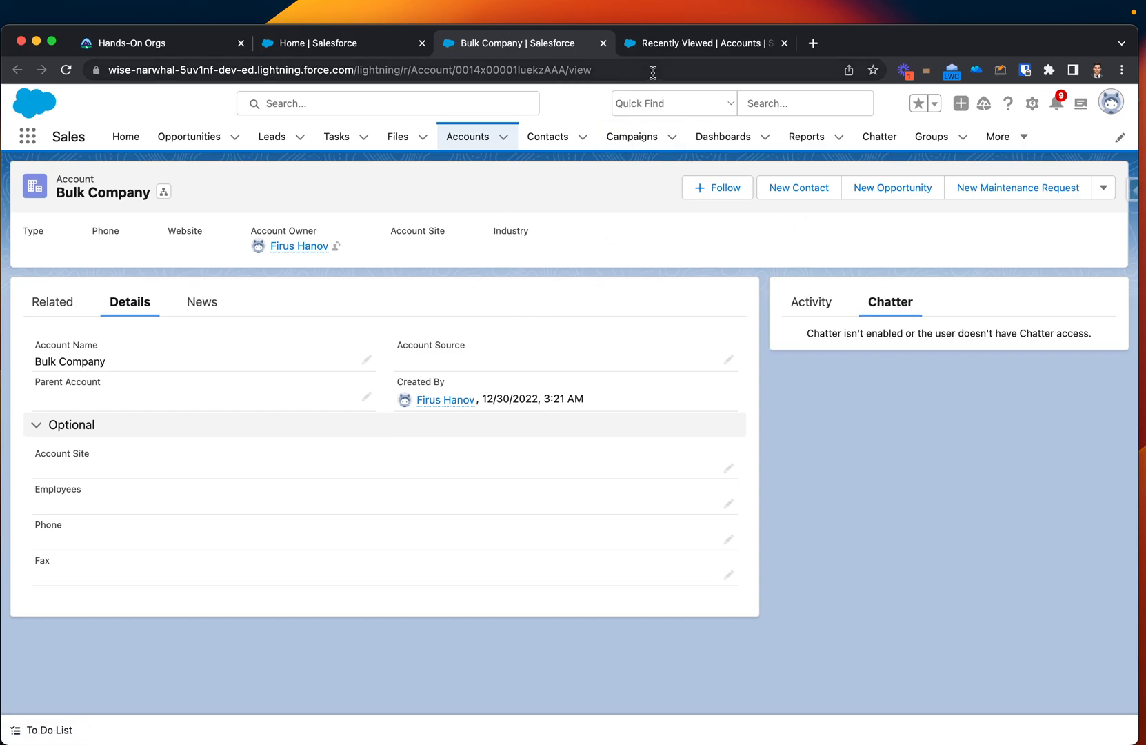
Open Setup in a new browser tab, search for "Feed tracking" and open the Feed Tracking settings.
left_click(1033, 105)
left_click(965, 144)
left_click(661, 40)
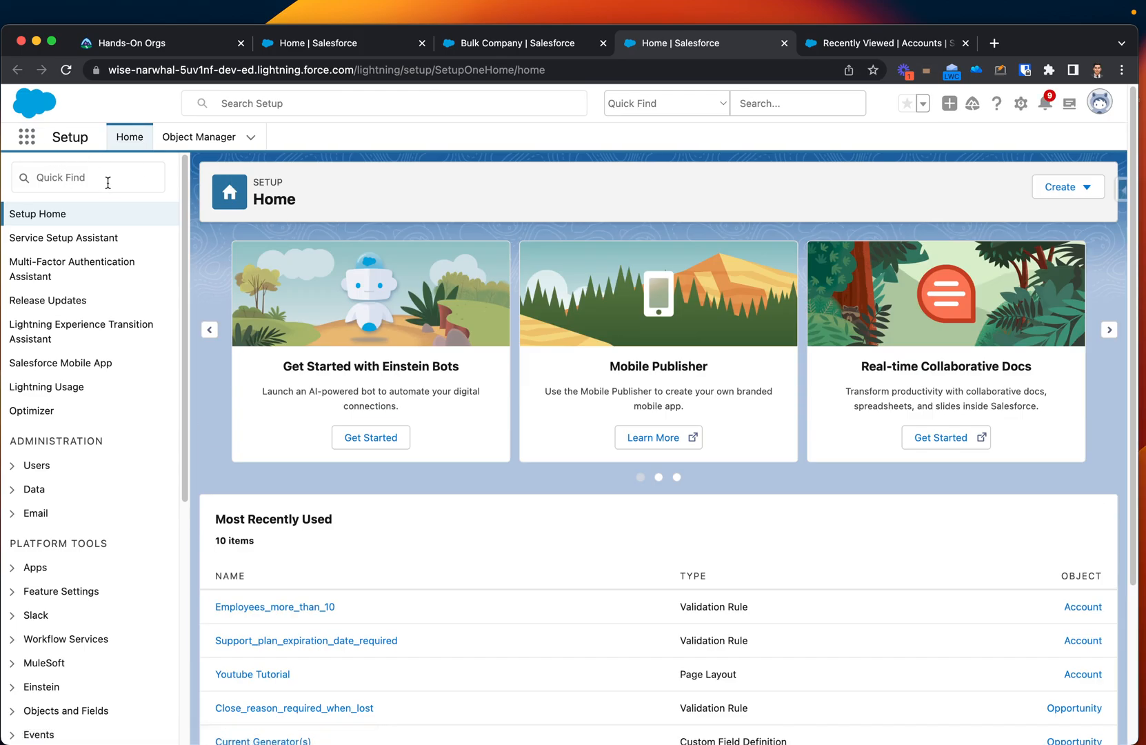
left_click(106, 179)
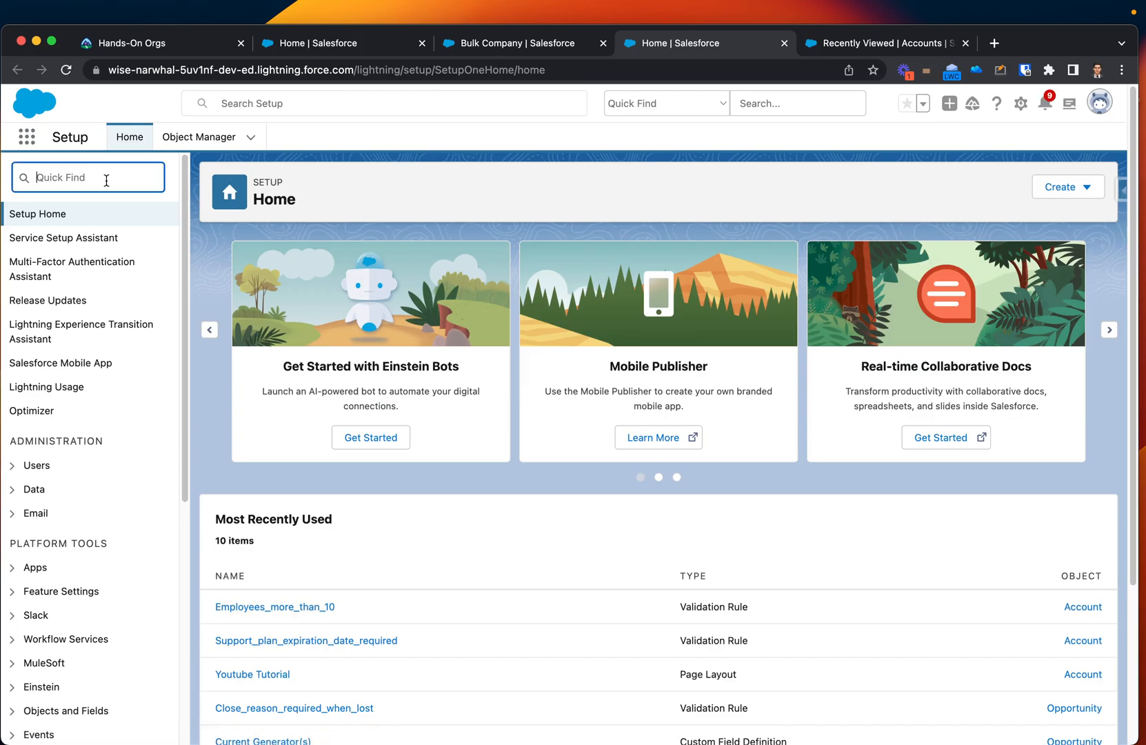
type("Feed")
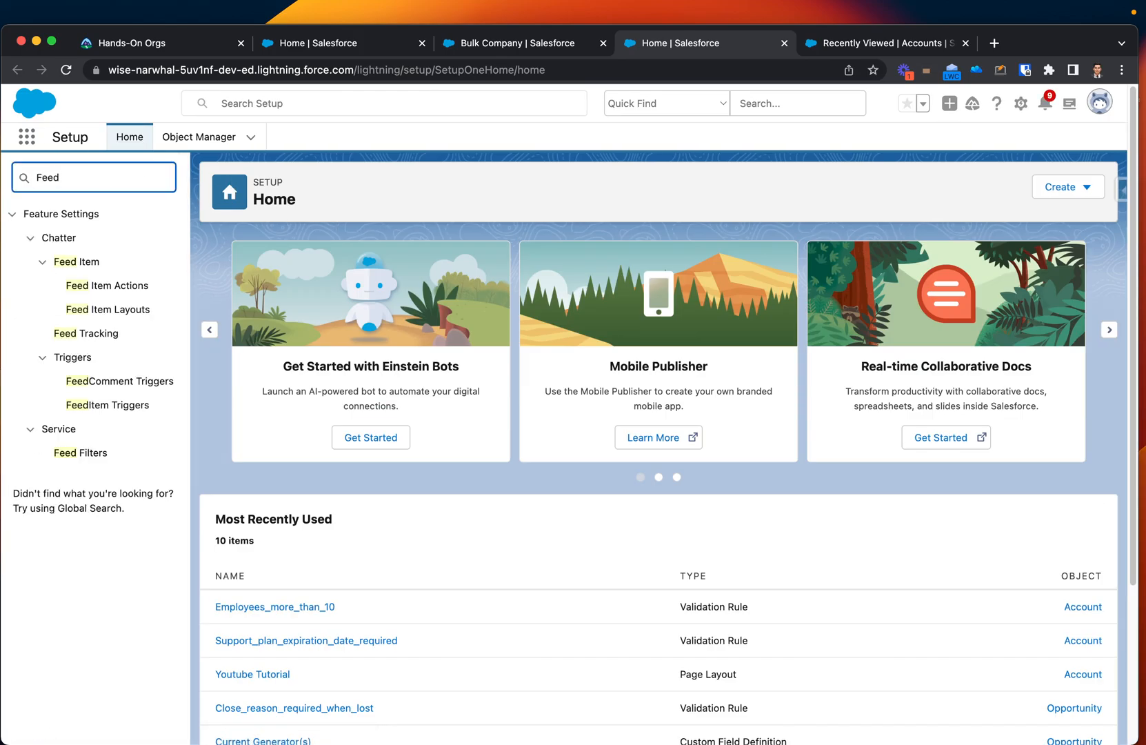
type(" tracking")
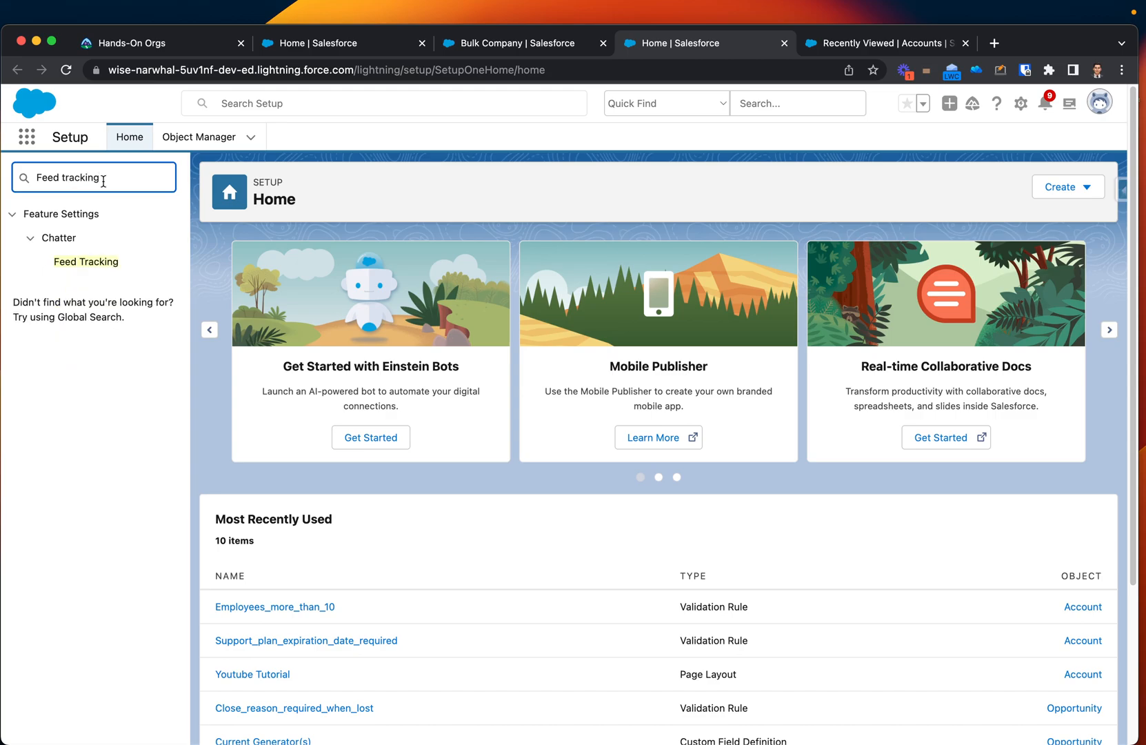
left_click(73, 261)
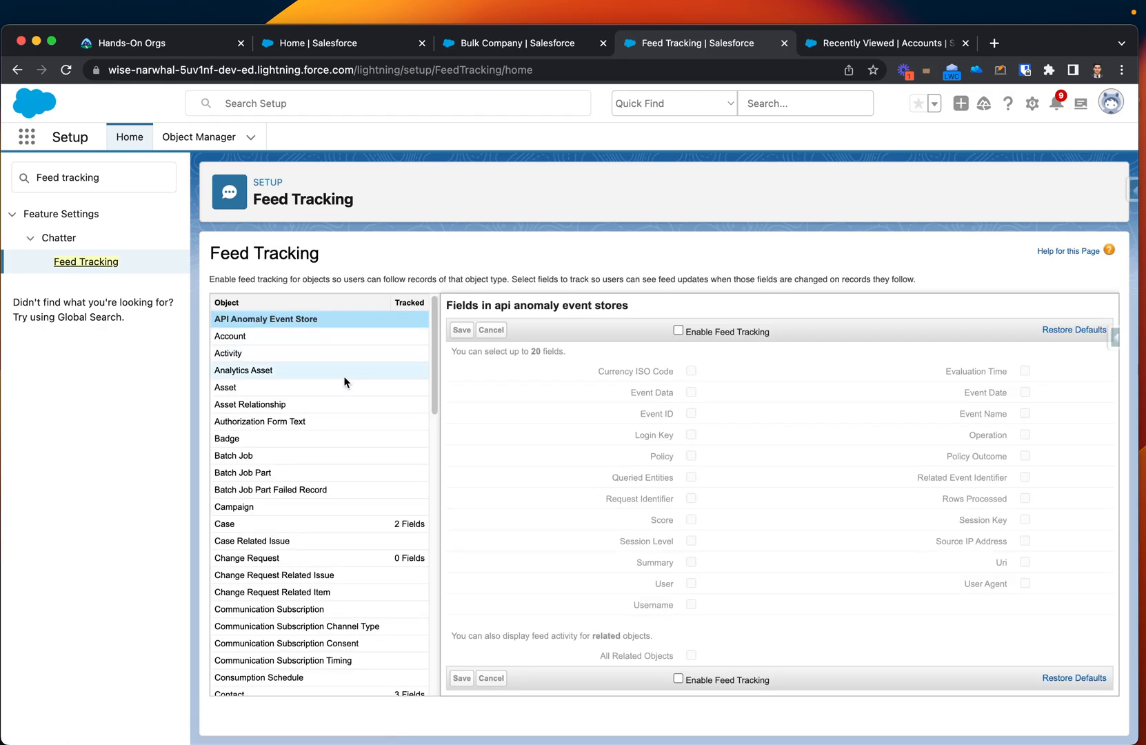
scroll(372, 454, "down", 15)
scroll(372, 453, "up", 15)
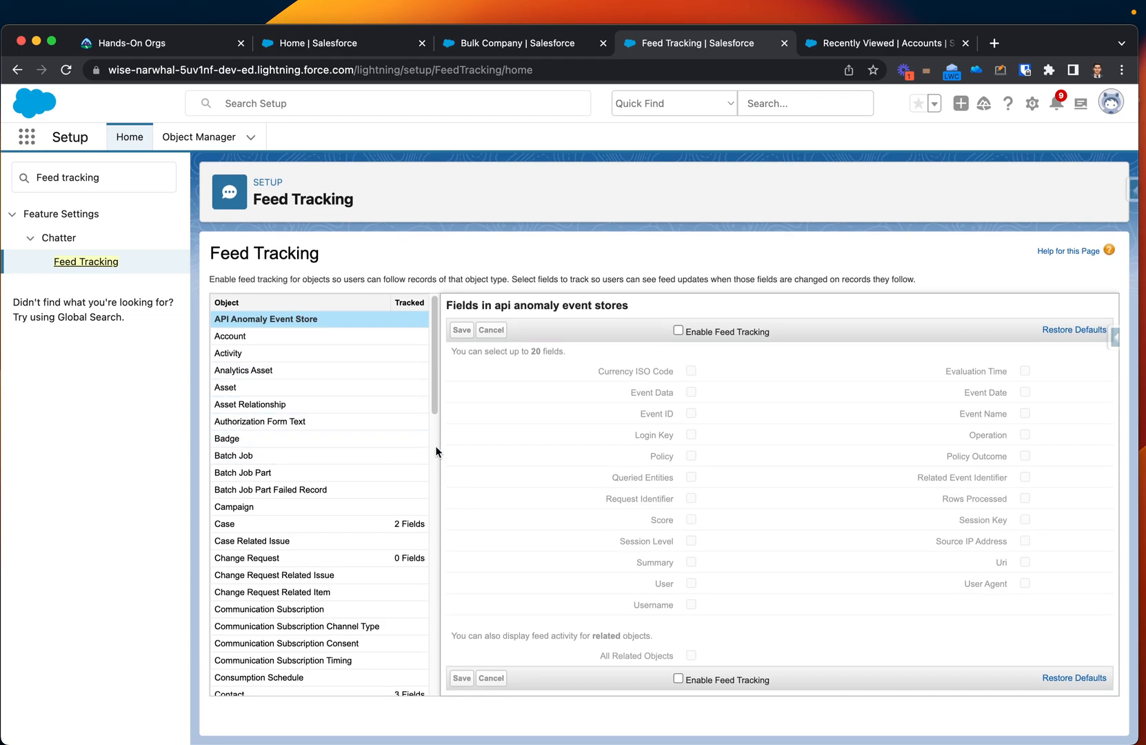
scroll(686, 329, "up", 5)
scroll(686, 329, "down", 5)
left_click(685, 330)
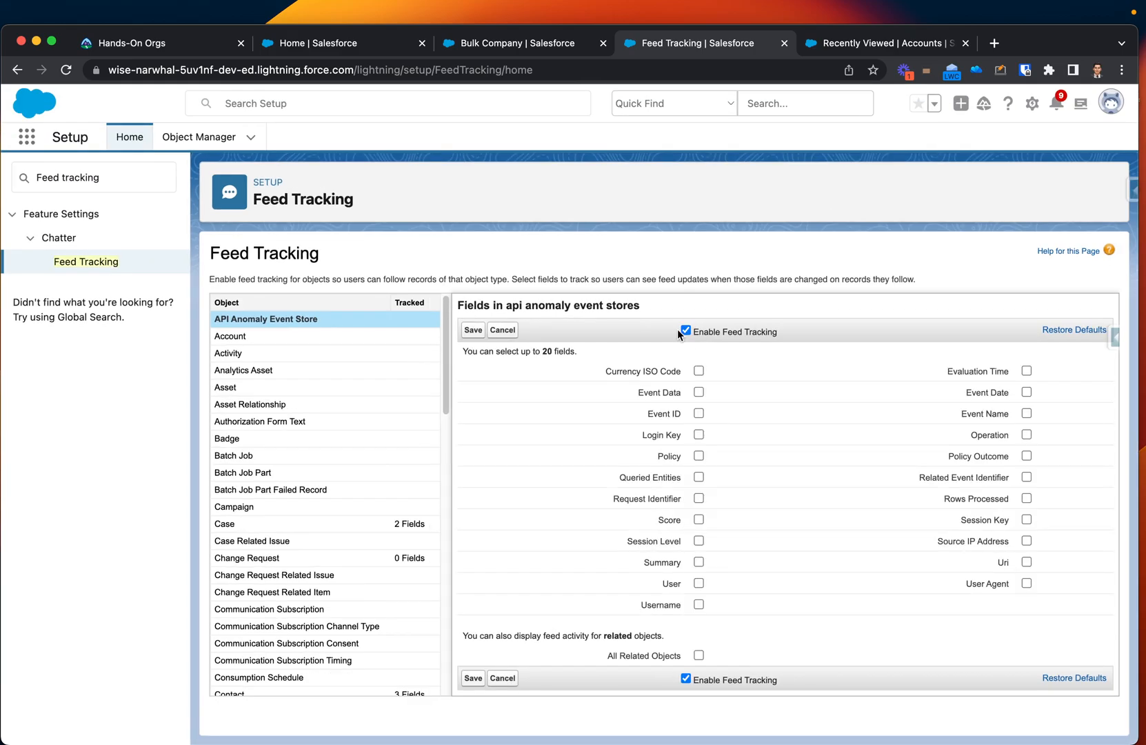
Discard the API Anomaly Event Store change, then enable and save feed tracking on Account for the Account Name and Employees fields.
left_click(296, 337)
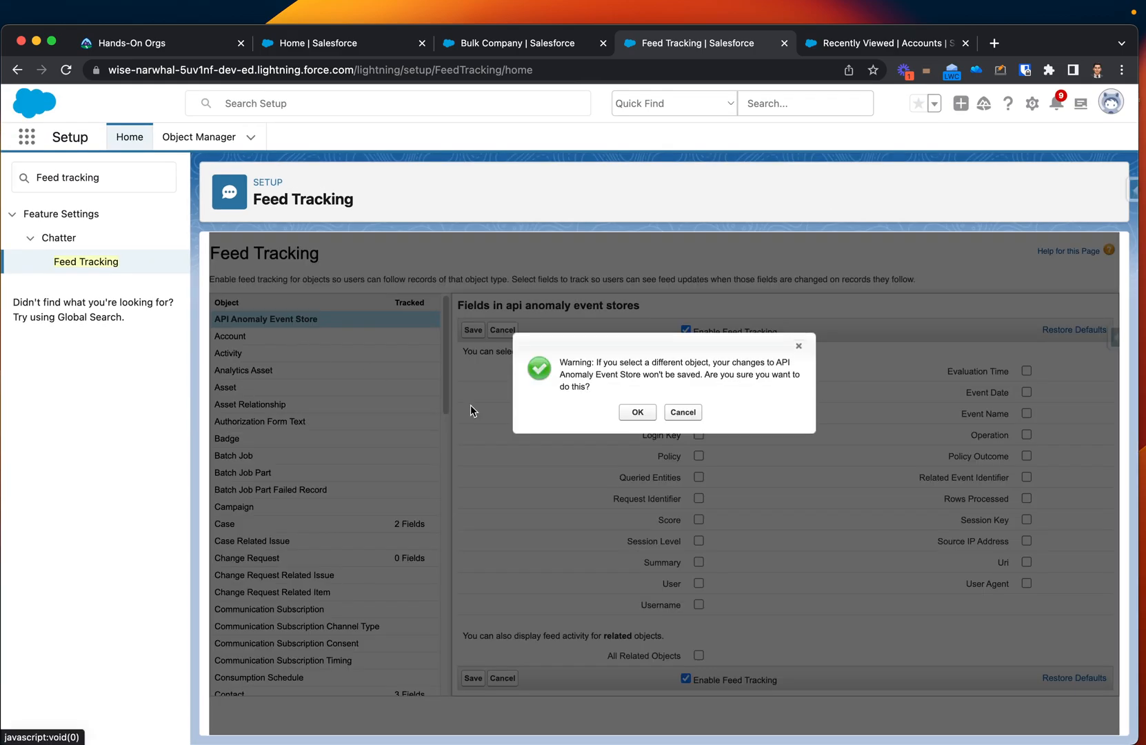
left_click(633, 411)
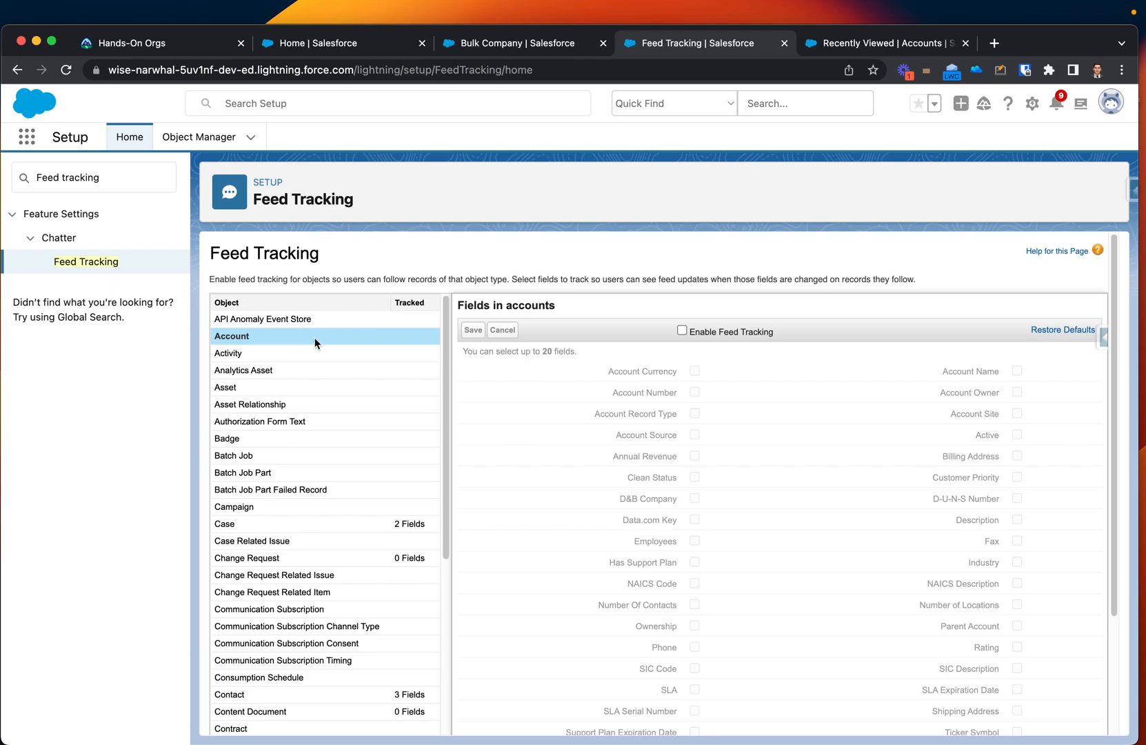
left_click(682, 331)
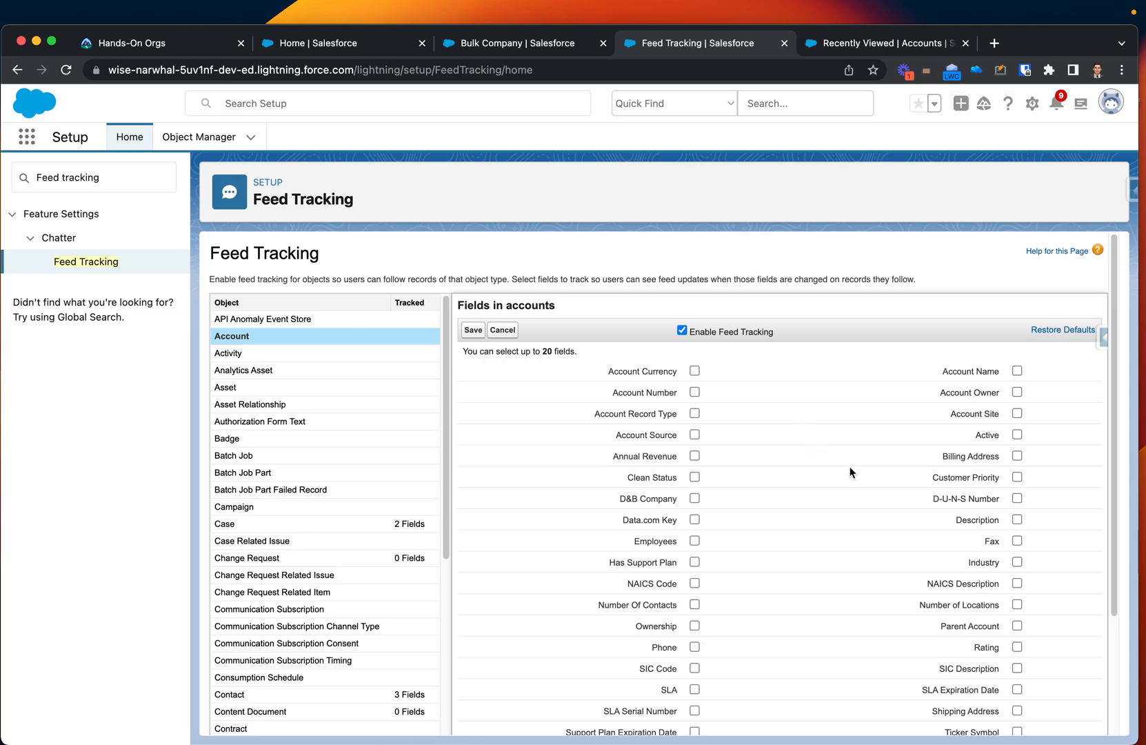
scroll(848, 469, "down", 2)
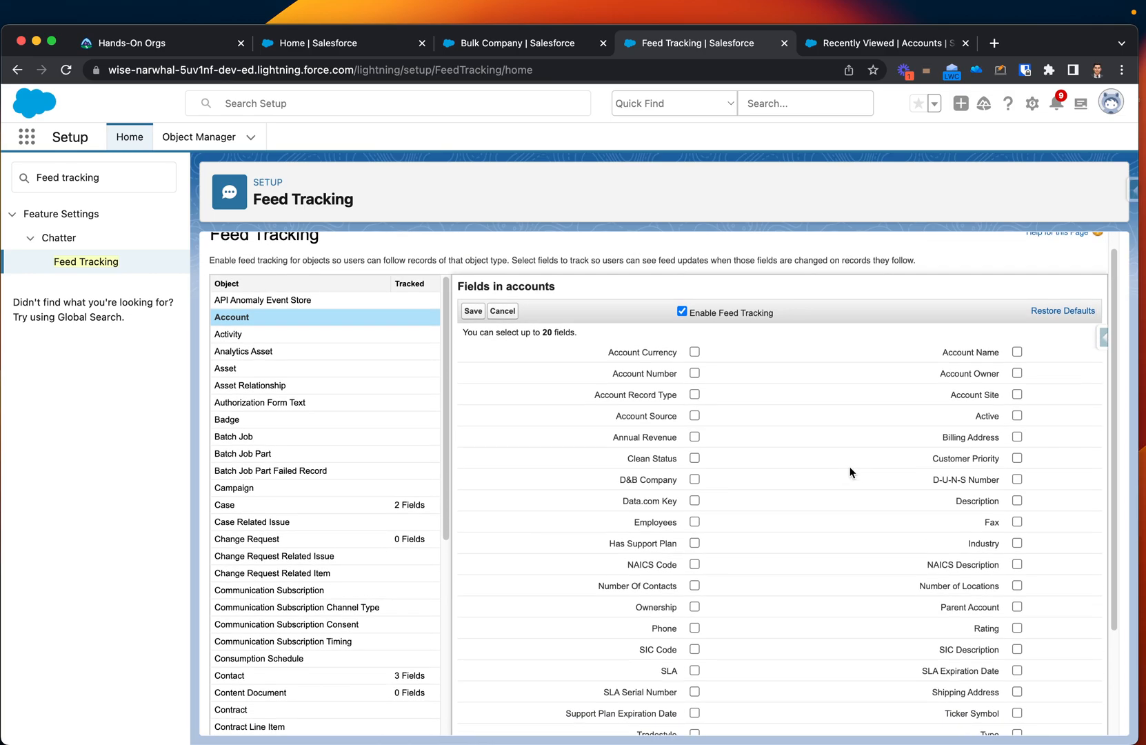
left_click(1016, 353)
scroll(1019, 522, "down", 1)
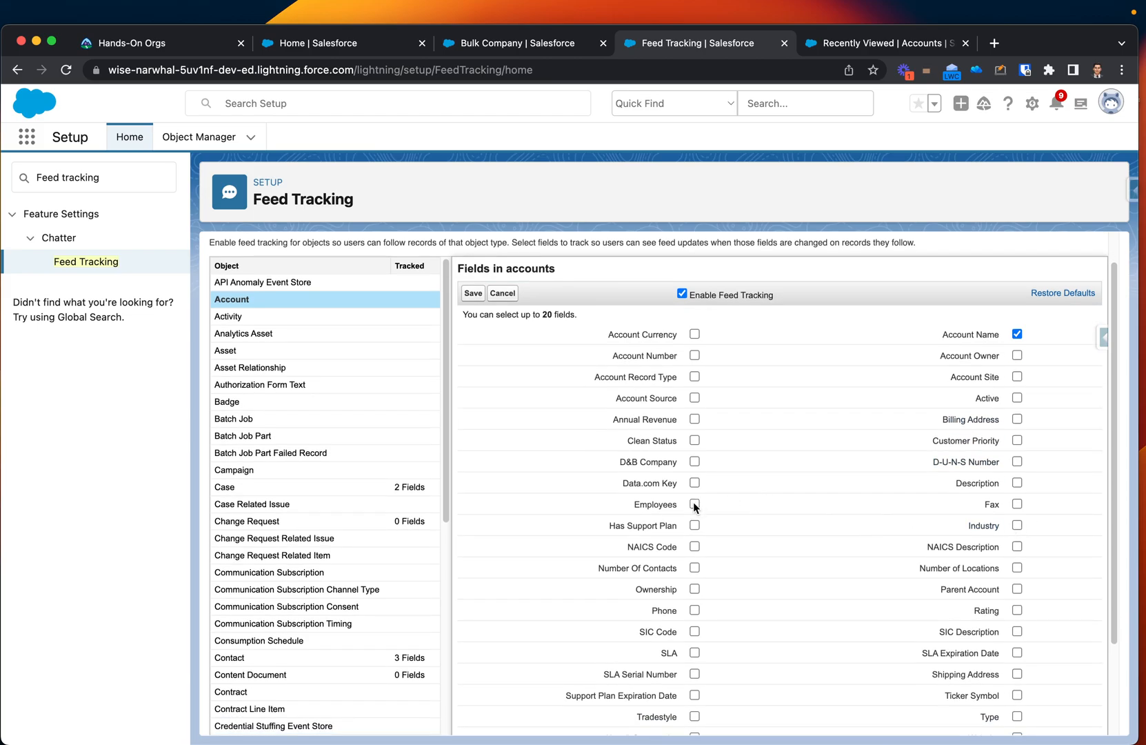
scroll(824, 523, "down", 4)
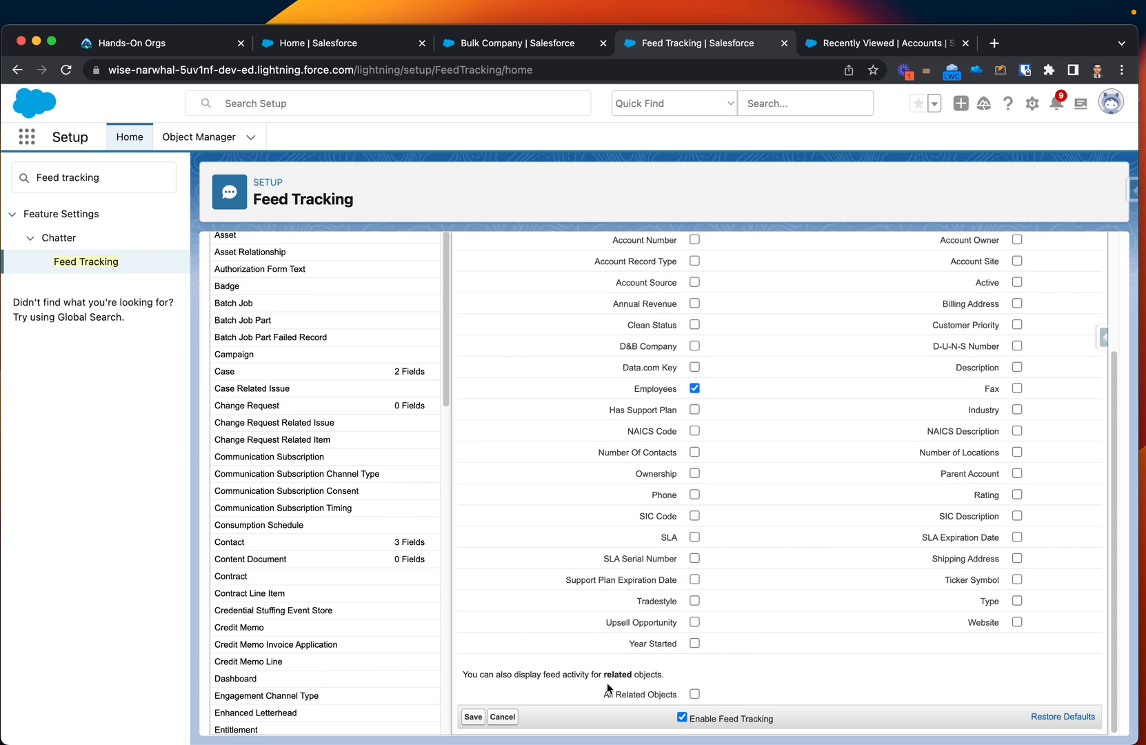
Close the other Salesforce browser tabs, keeping Feed Tracking, and review the tracked Account fields.
middle_click(499, 46)
middle_click(311, 45)
middle_click(496, 46)
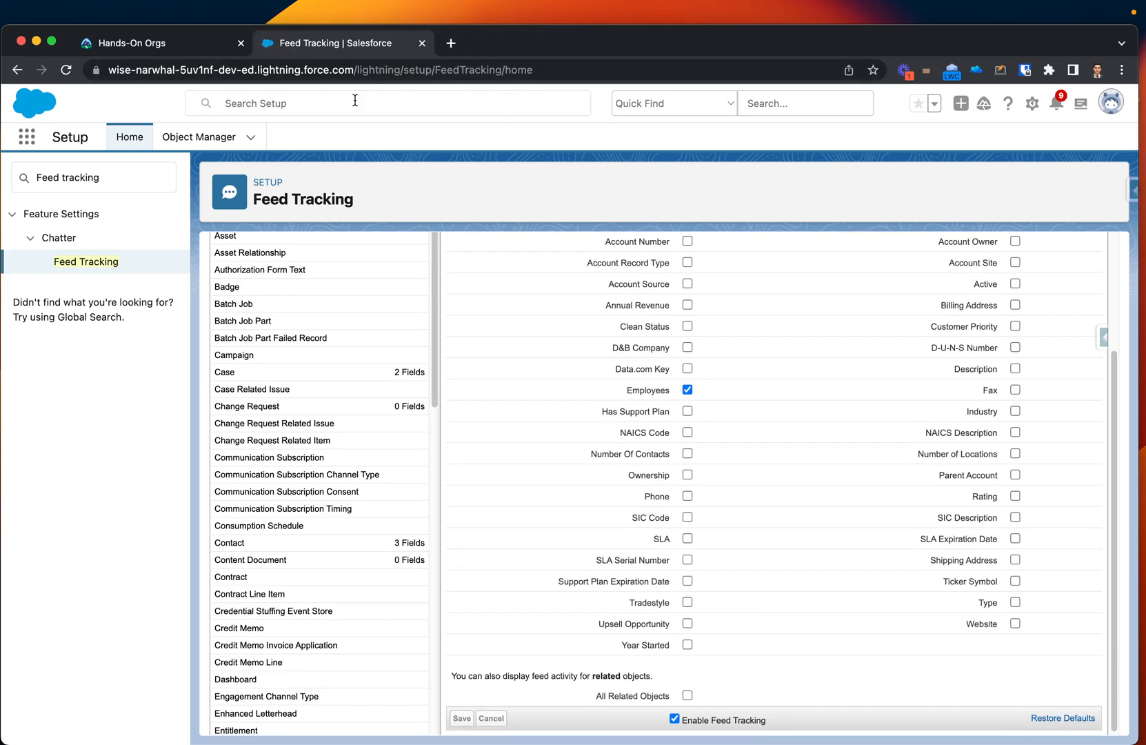
left_click(27, 137)
left_click(435, 136)
scroll(598, 542, "up", 3)
scroll(598, 542, "down", 3)
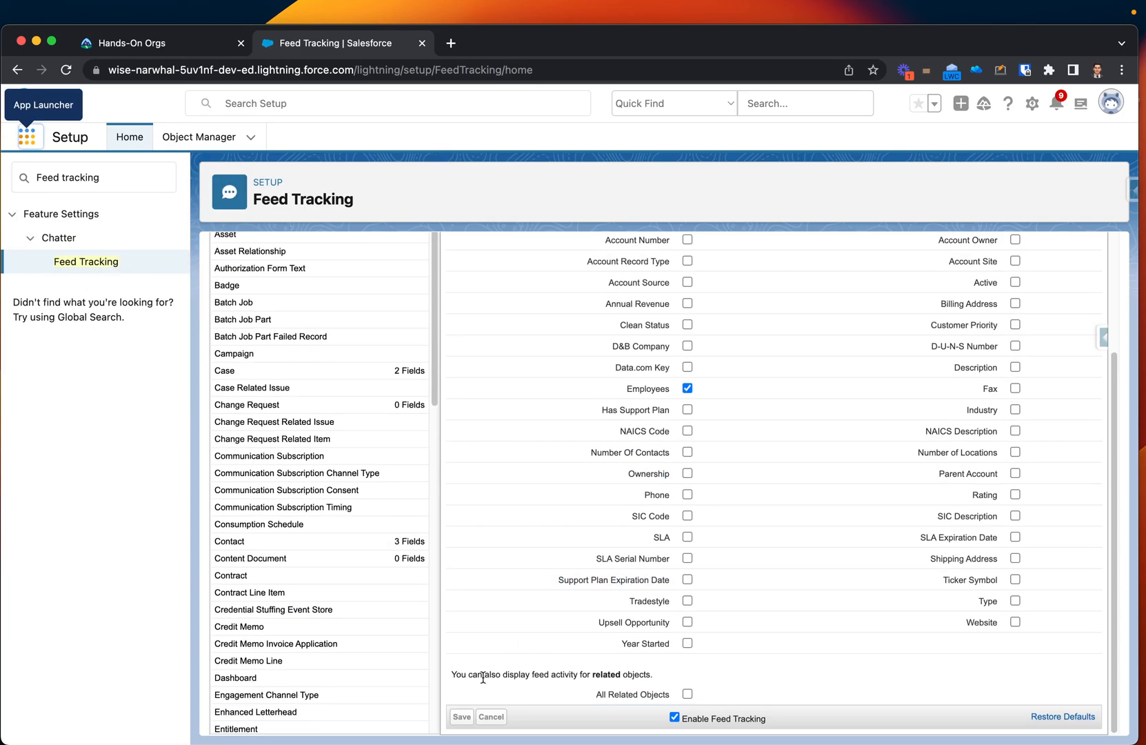
scroll(478, 680, "up", 3)
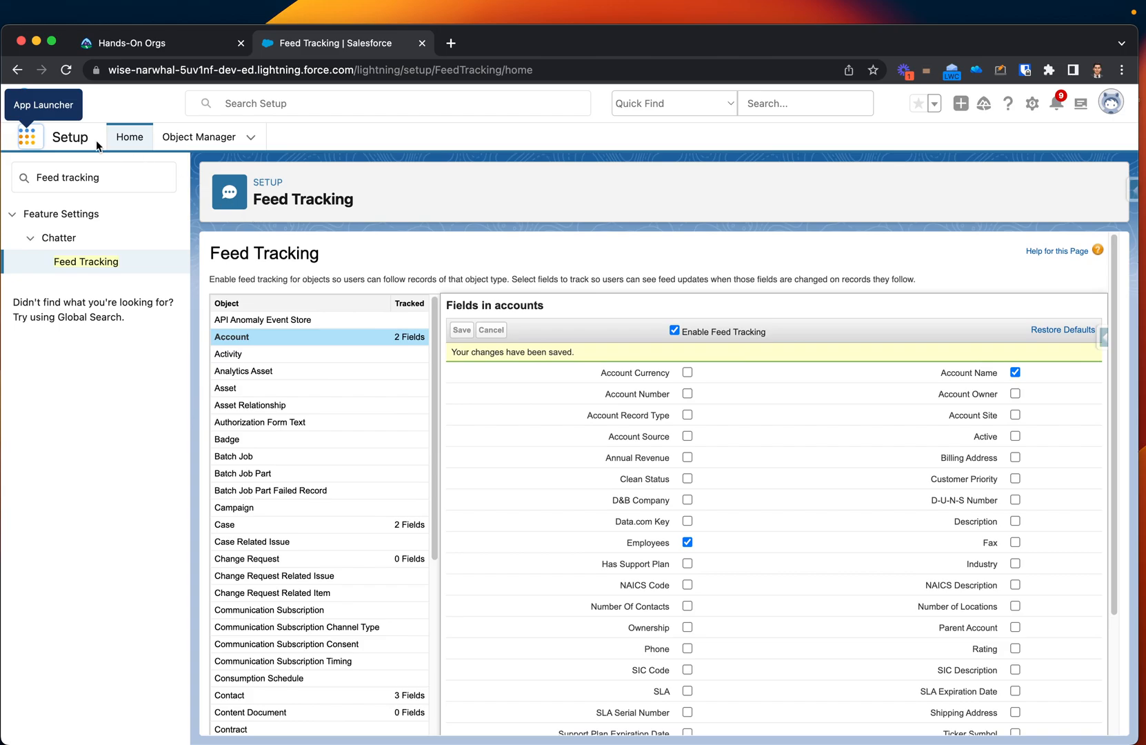
Open the Bulk Company account in the Sales app and show its Chatter feed alongside its details.
left_click(29, 138)
type("sa")
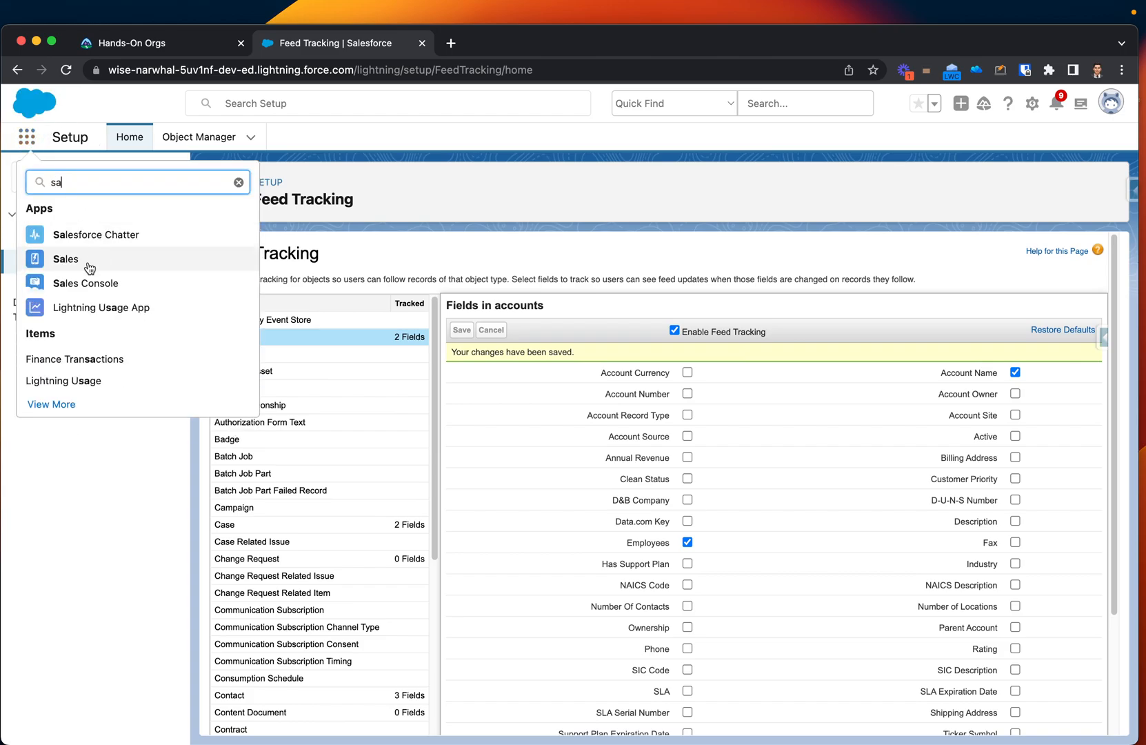
left_click(71, 271)
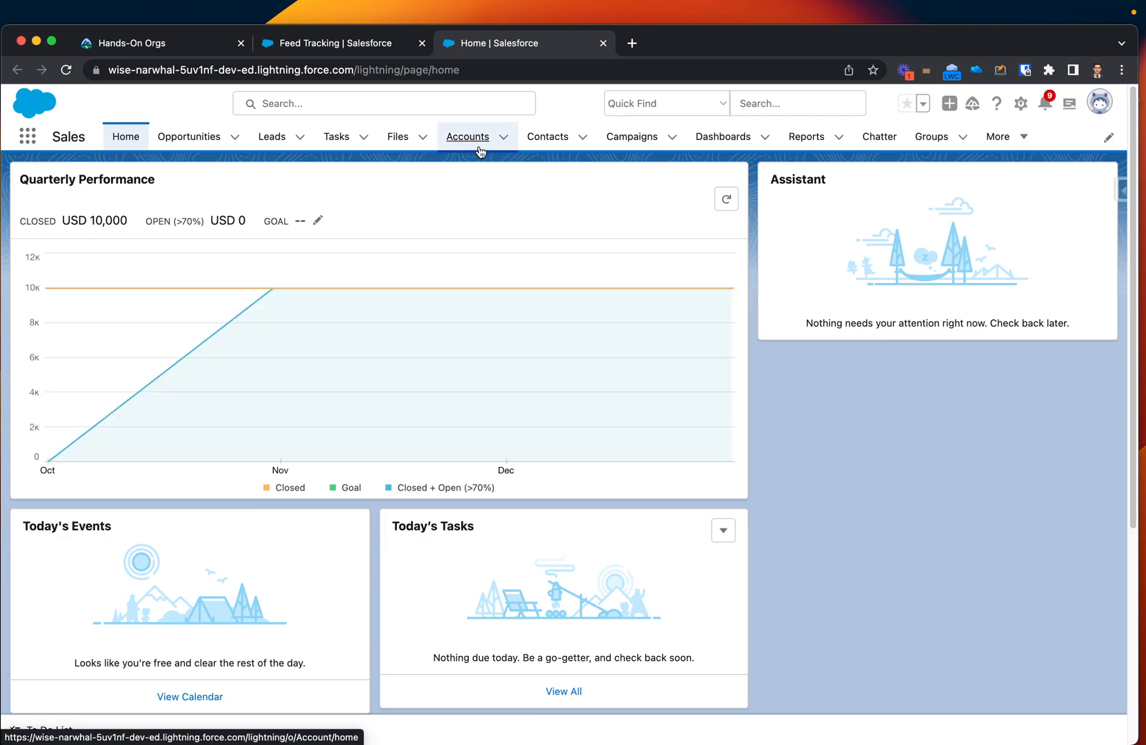
left_click(470, 142)
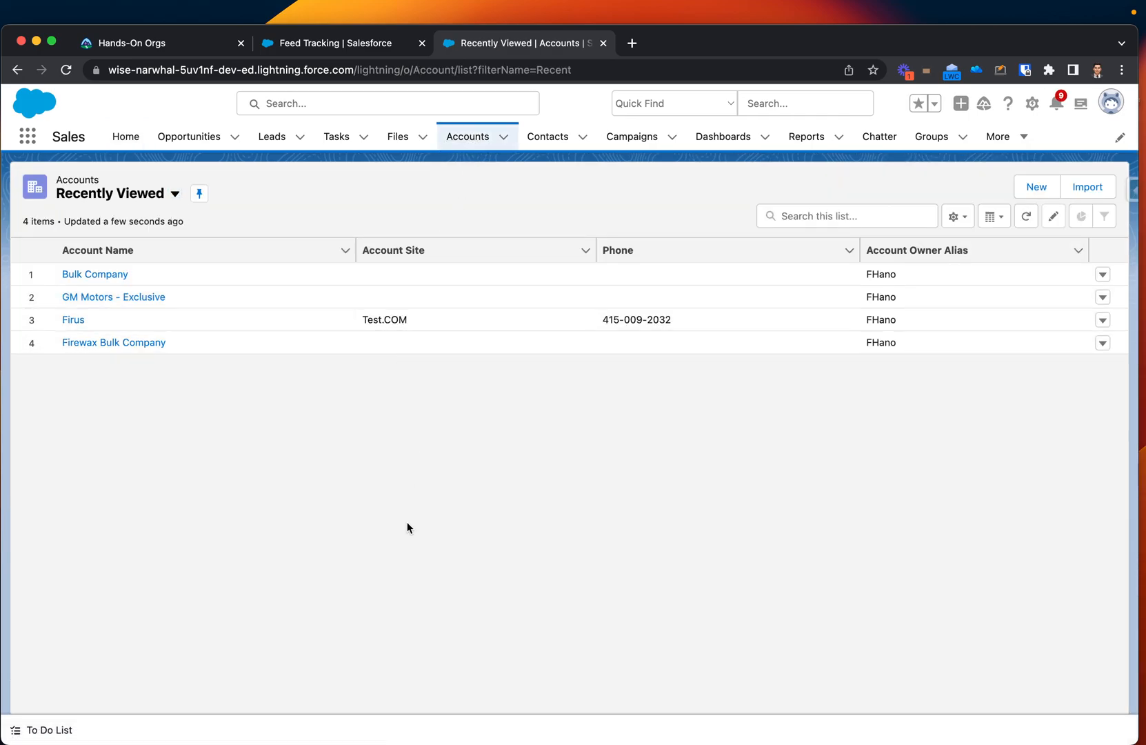
left_click(105, 273)
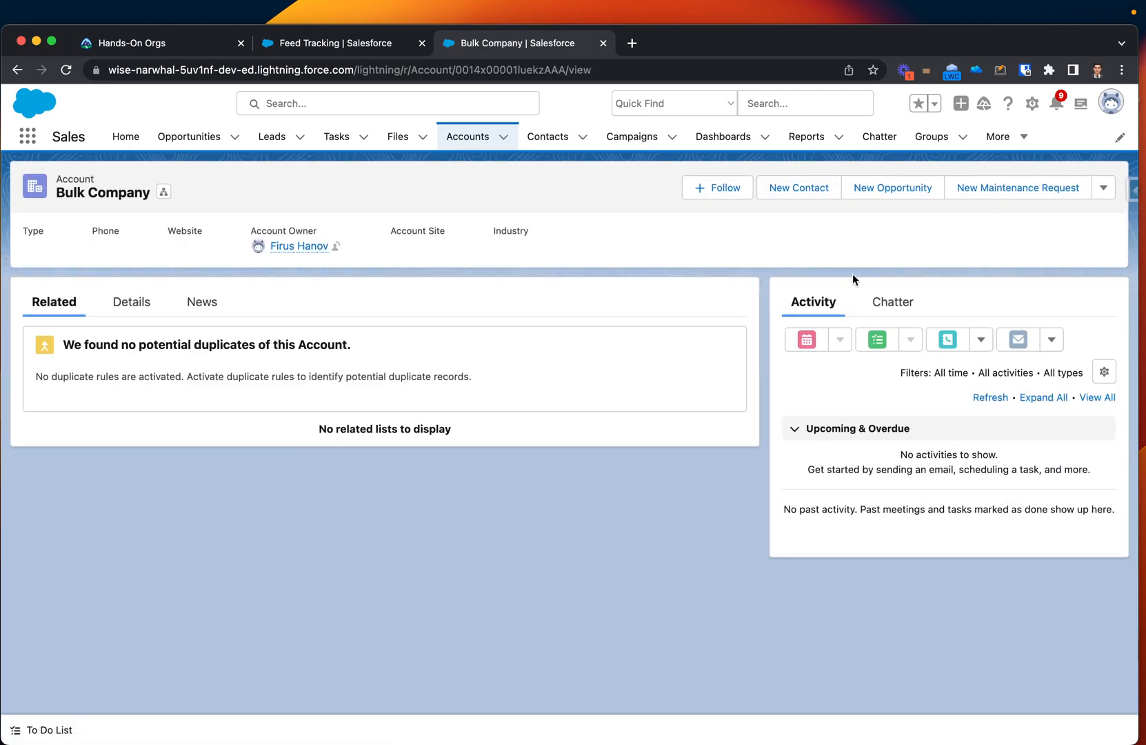
left_click(897, 302)
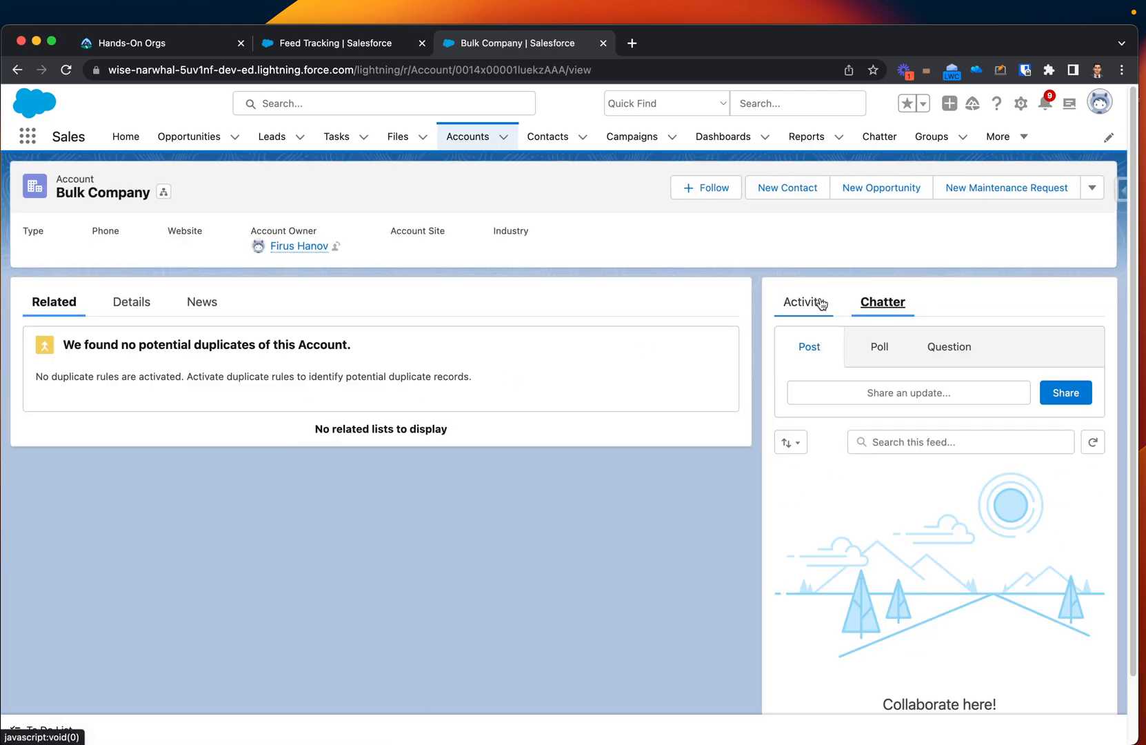
left_click(109, 305)
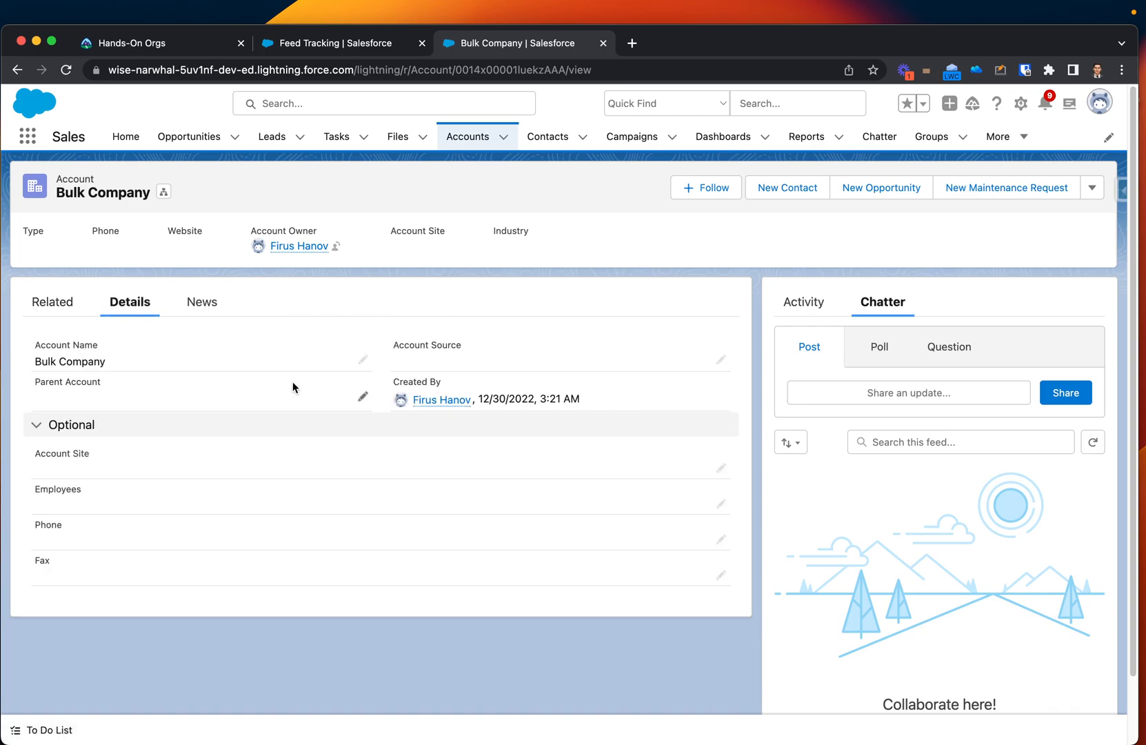
Prefix the Bulk Company account's name with the account owner's first name and a hyphen, and save the record.
left_click(363, 359)
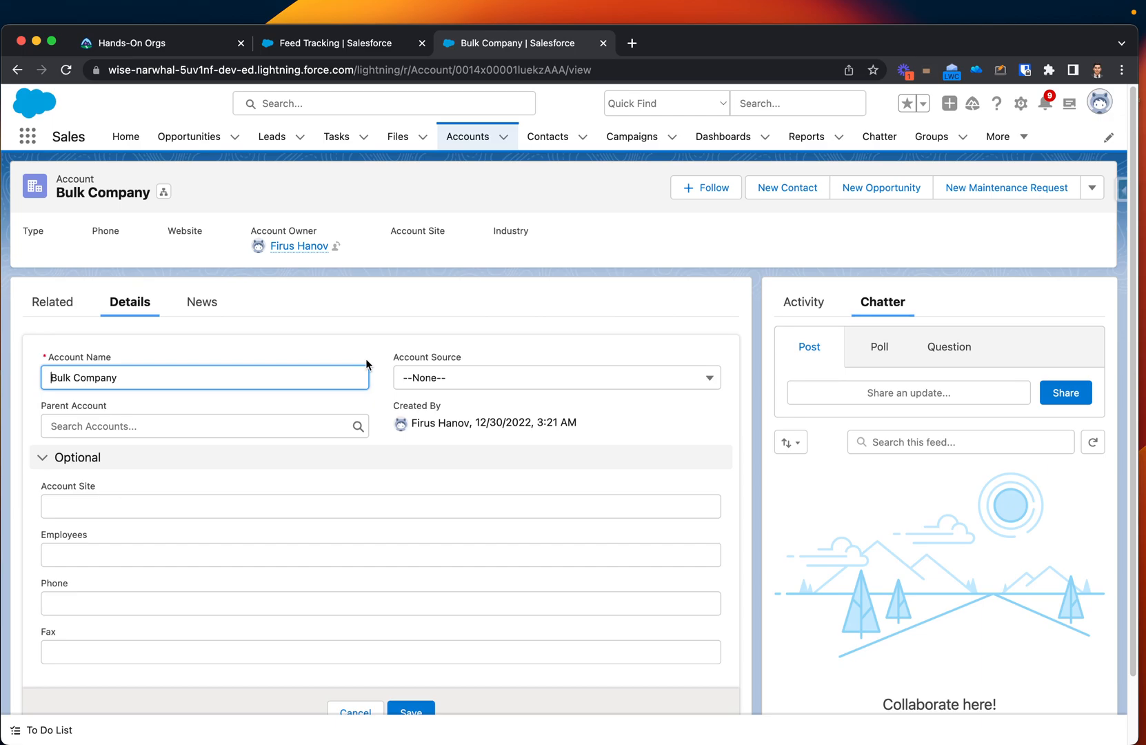
type("Firus -")
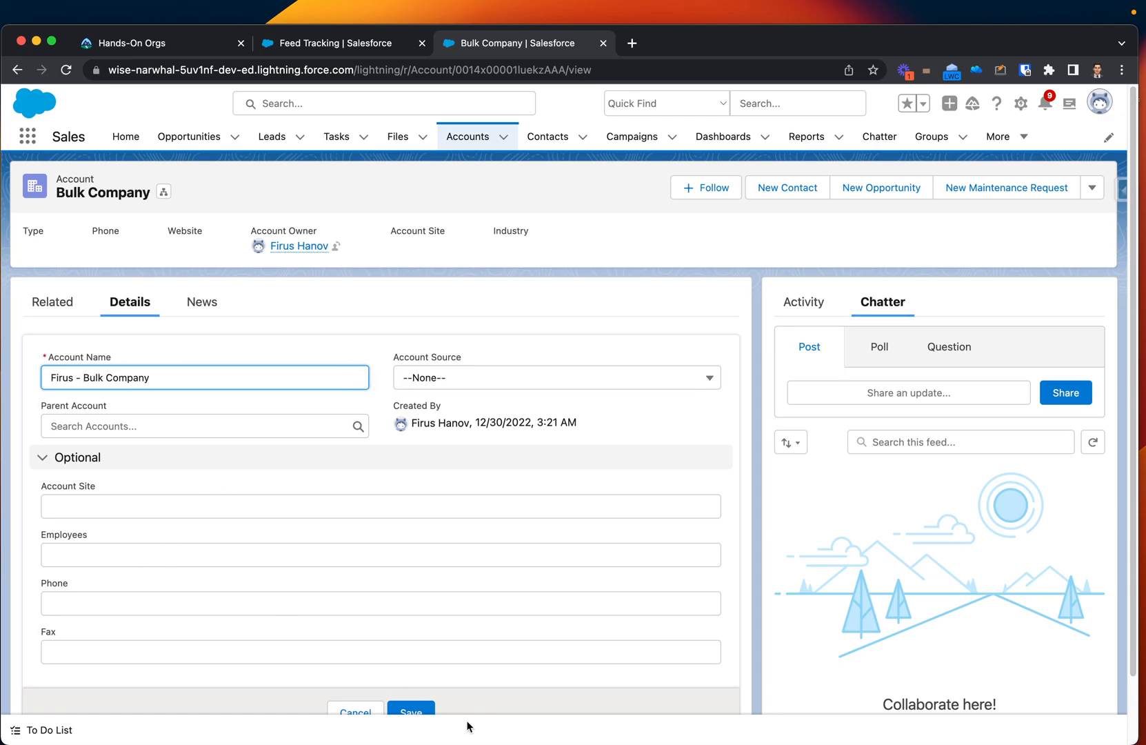
scroll(465, 724, "down", 2)
left_click(412, 655)
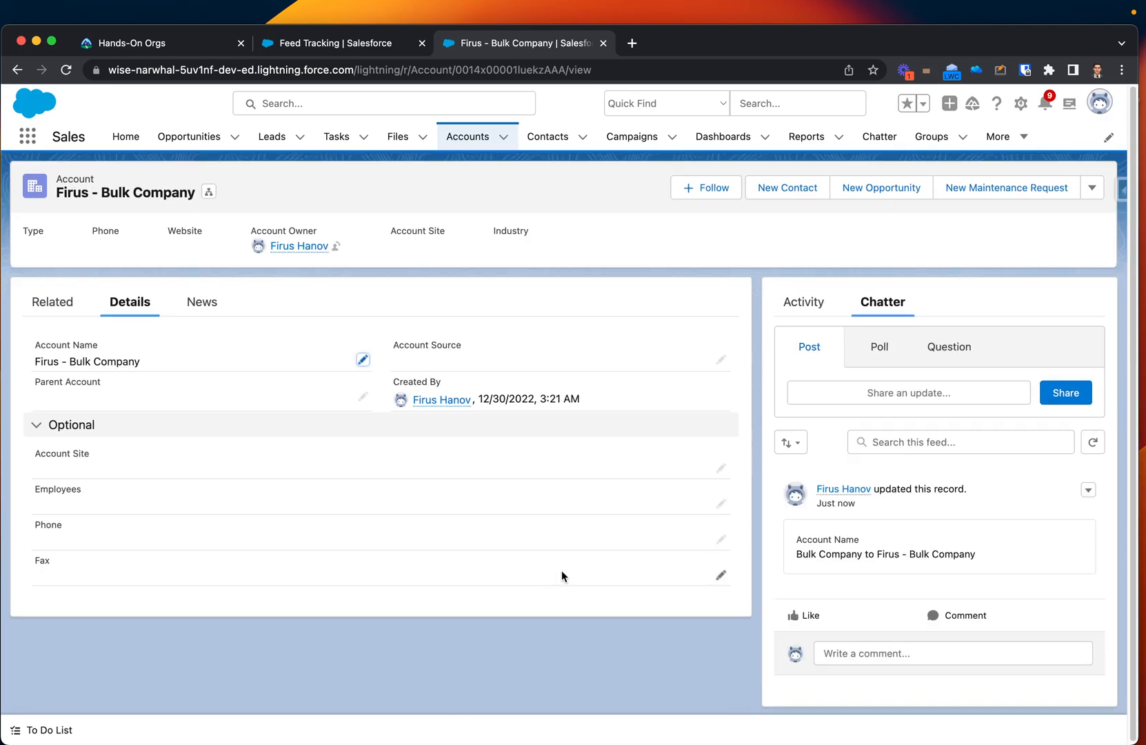
Examine the Chatter feed entry for the Account Name change, checking who updated the record and the old and new names.
scroll(889, 497, "up", 5)
scroll(889, 495, "down", 3)
scroll(889, 495, "up", 6)
scroll(889, 495, "up", 3)
scroll(889, 500, "down", 3)
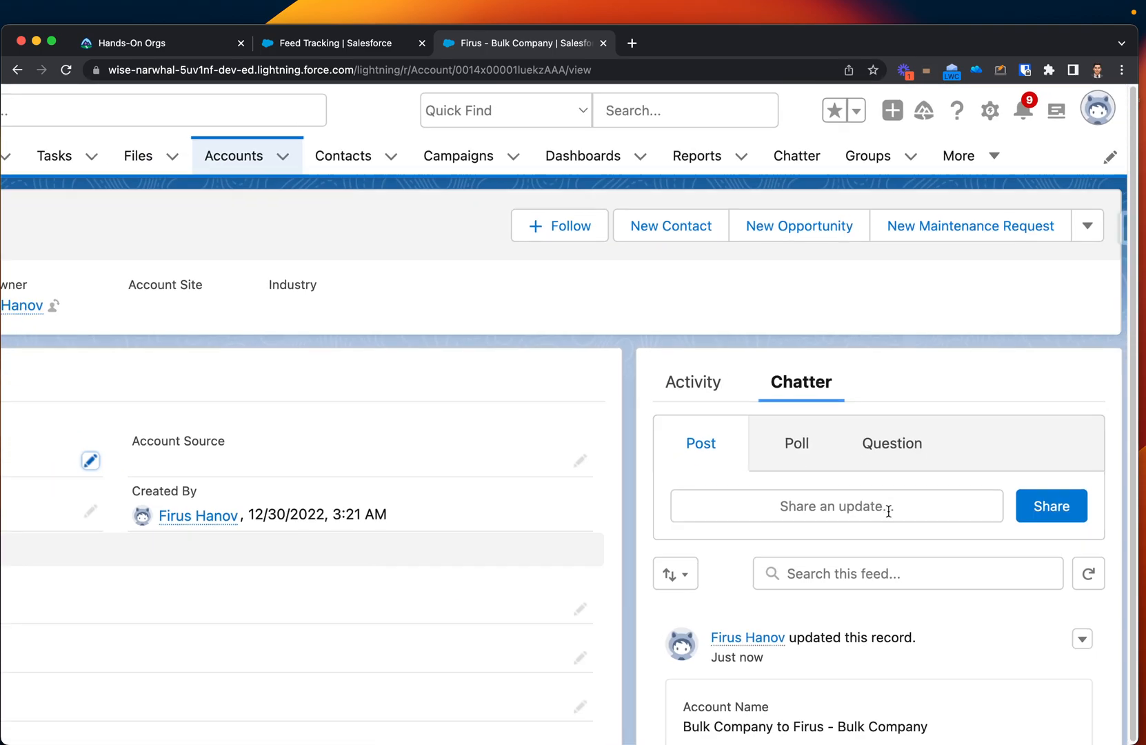
scroll(888, 511, "down", 3)
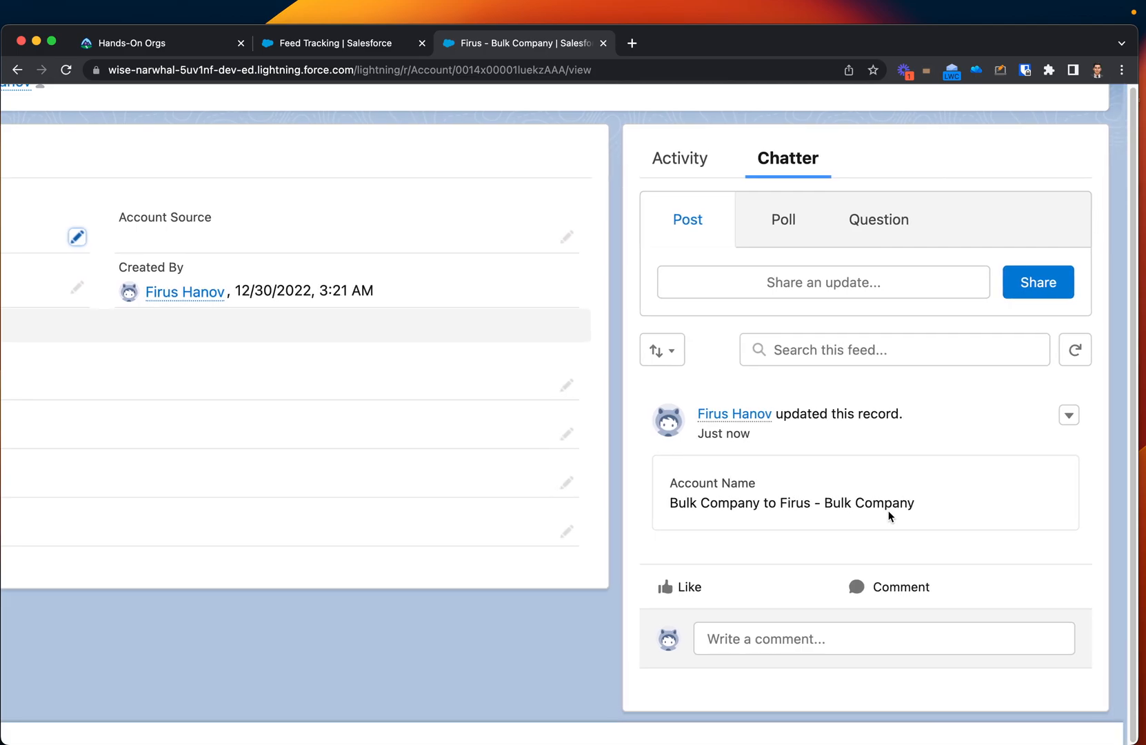
scroll(872, 451, "down", 3)
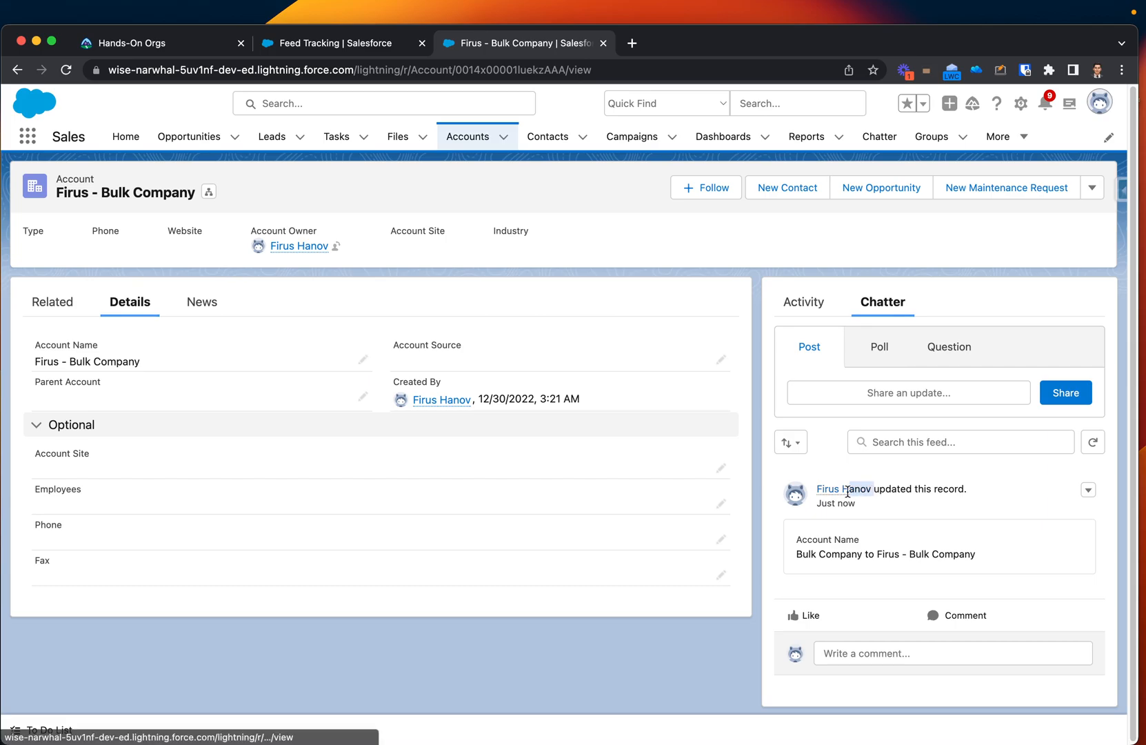
mouse_move(821, 491)
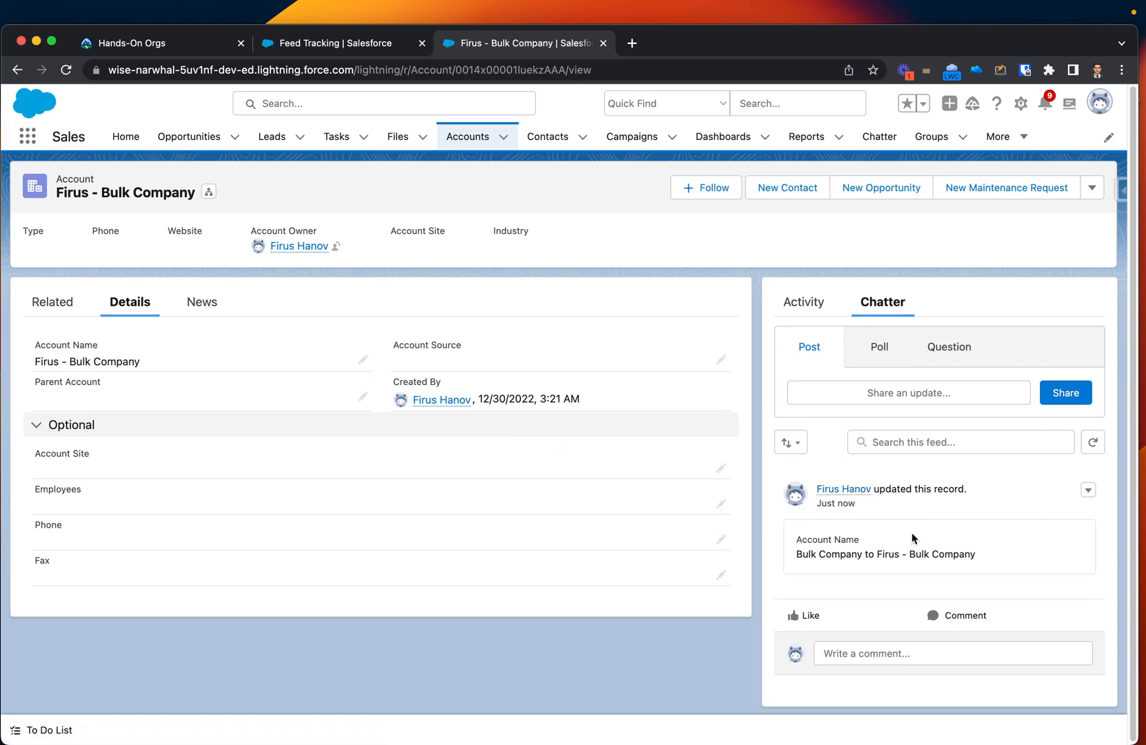
left_click_drag(796, 555, 937, 559)
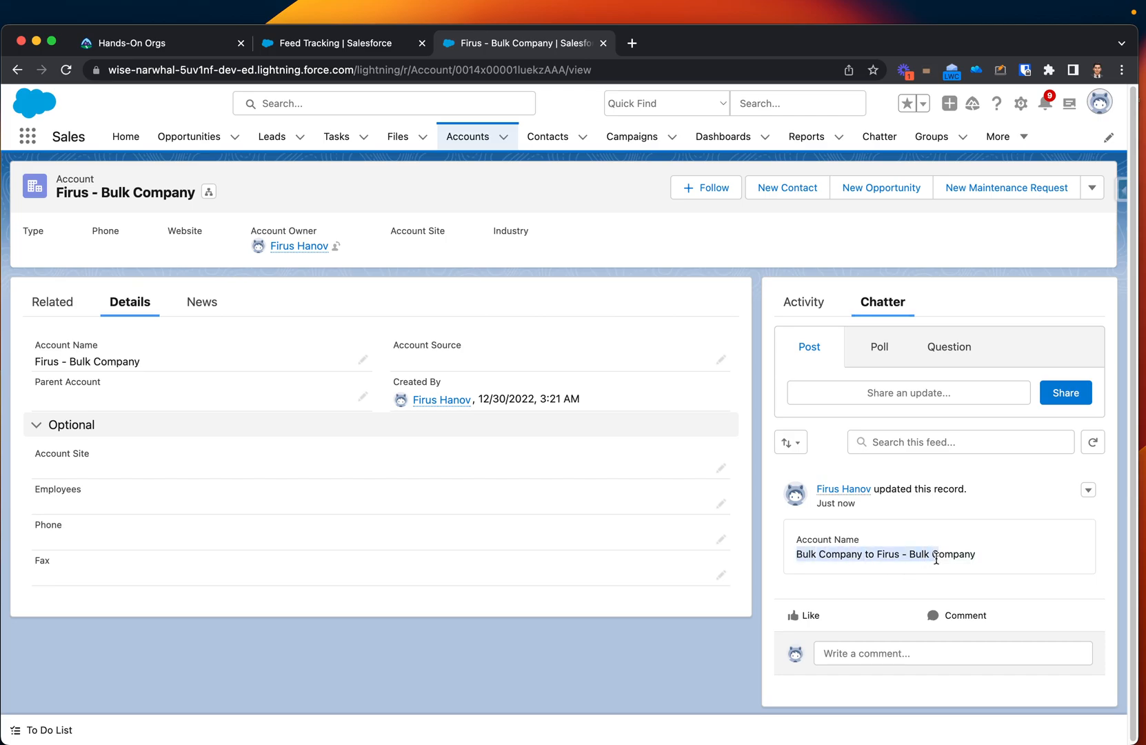
left_click(843, 551)
left_click_drag(797, 556, 983, 544)
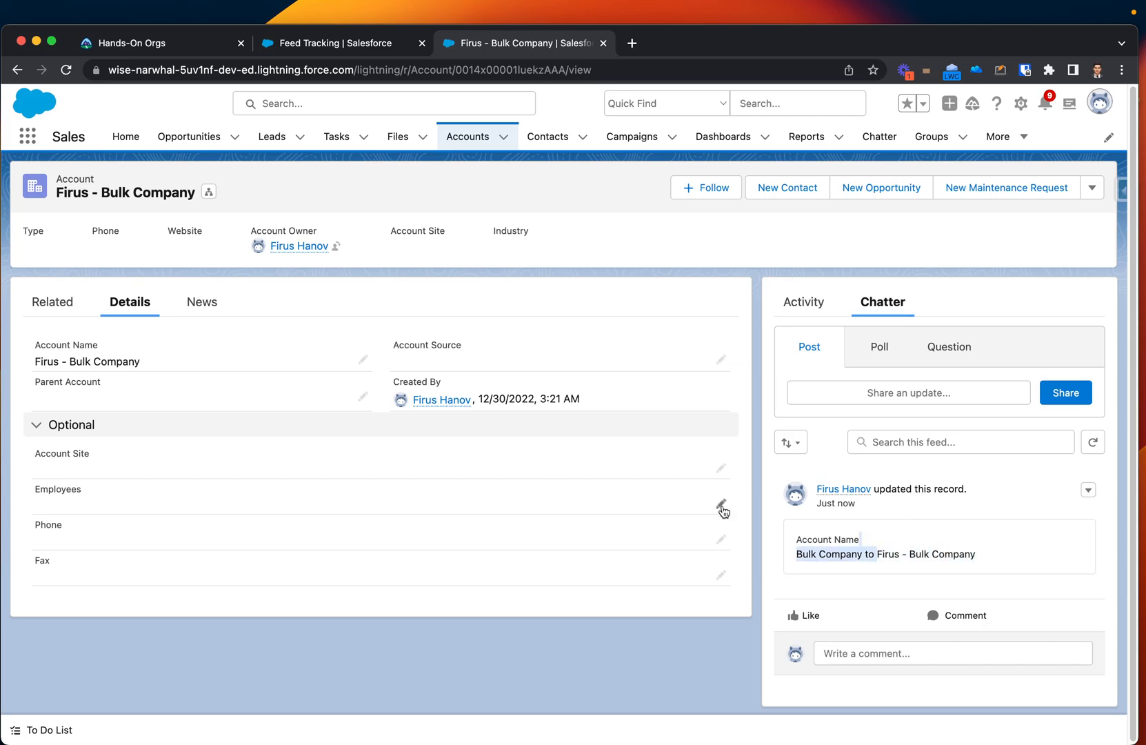
Enter a phone number in the account's Phone field and save the record.
left_click(720, 539)
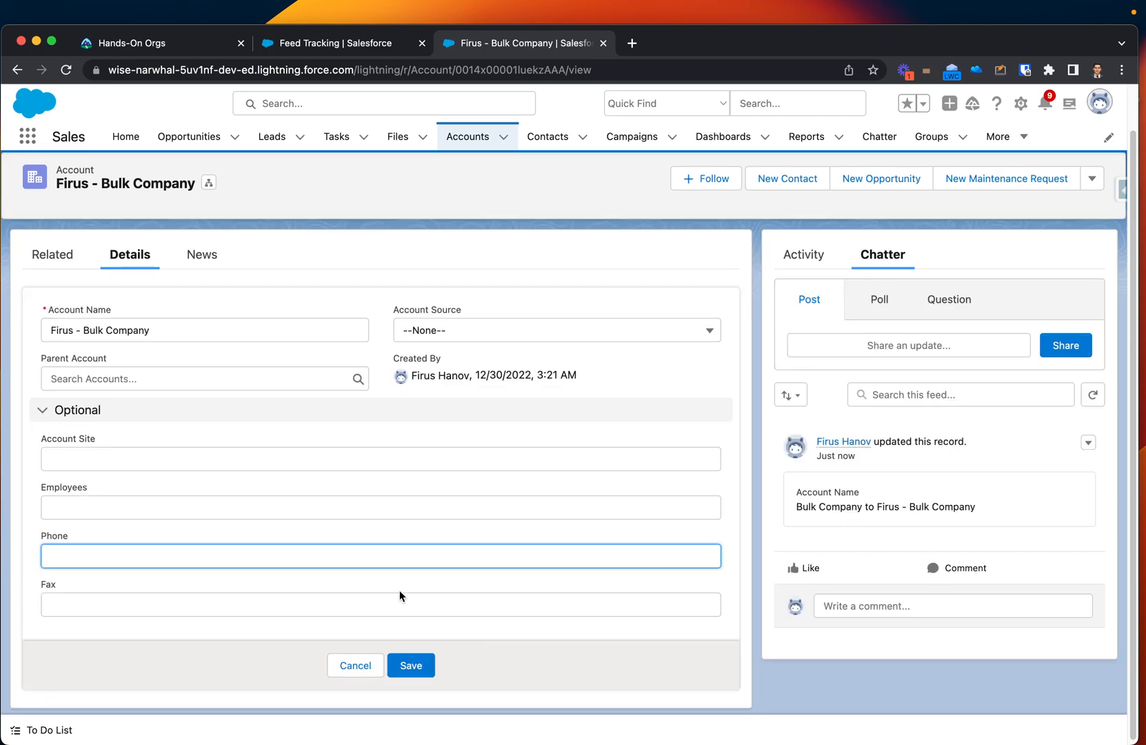
type("555-000-3212")
left_click(411, 666)
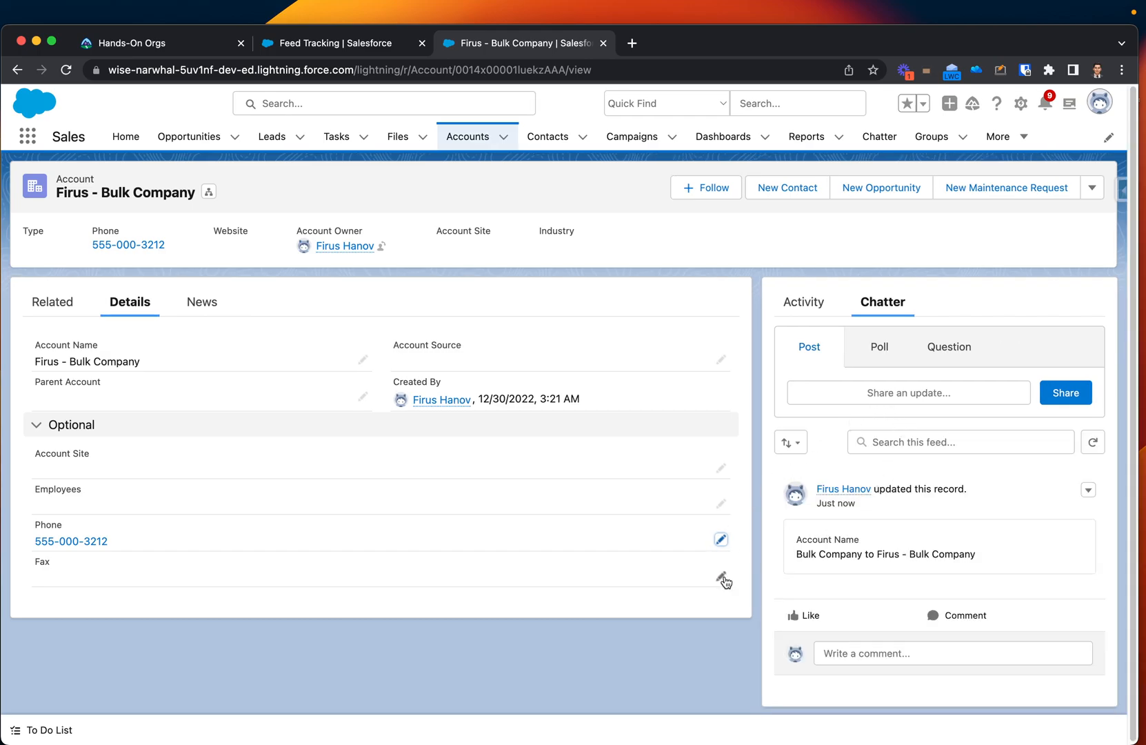
Set the account's Employees field to 100, save the record and check the Chatter feed.
left_click(720, 503)
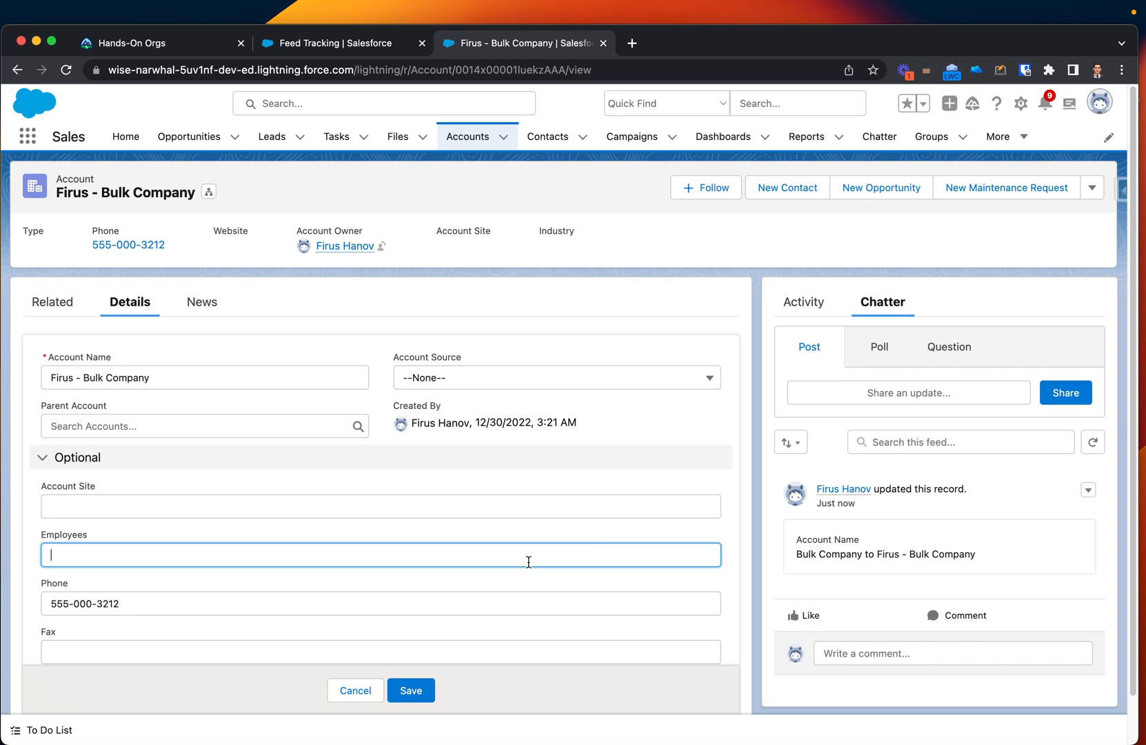
type("100")
left_click(411, 690)
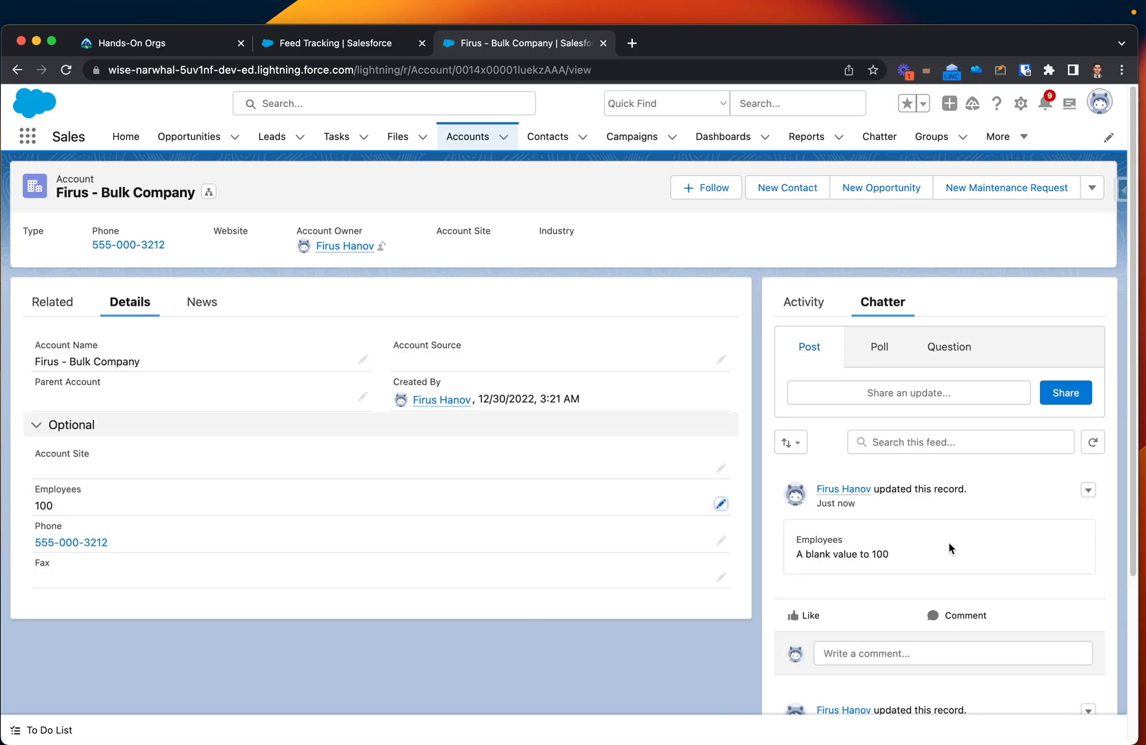
scroll(952, 544, "down", 4)
scroll(949, 543, "up", 3)
scroll(949, 543, "up", 1)
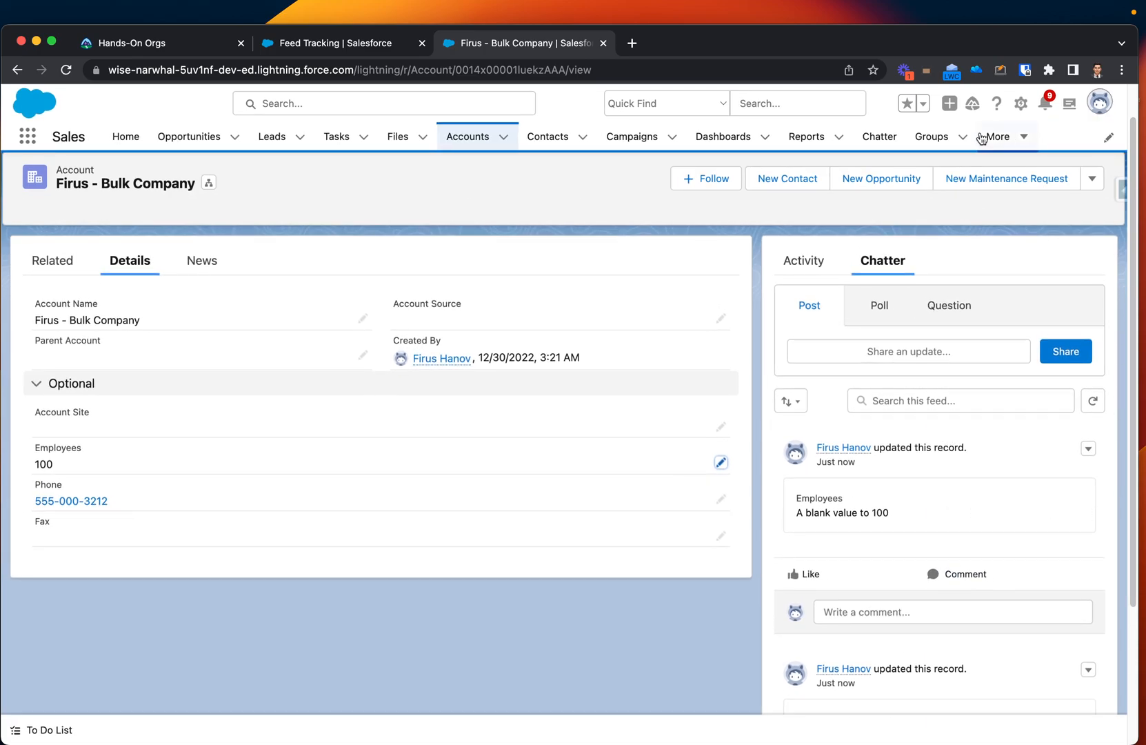
Circle the Employees update in the Chatter feed with the page annotation pen, review both feed updates and clear the annotation.
left_click(1000, 70)
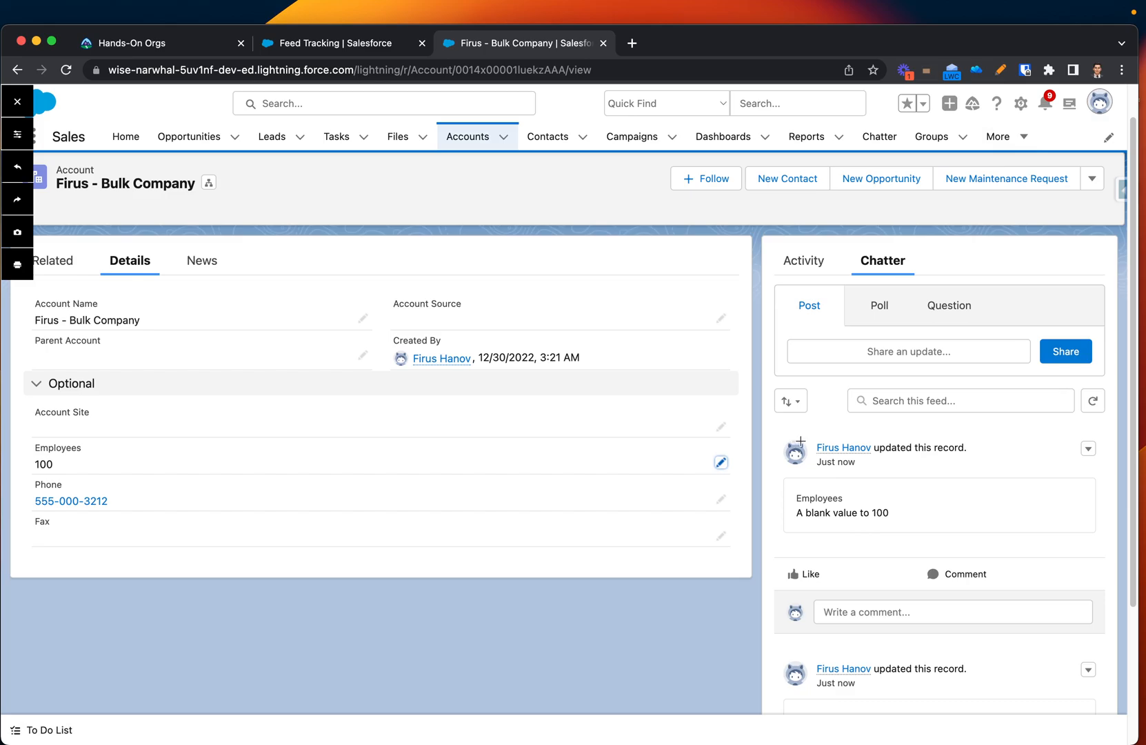
mouse_move(799, 433)
left_mouse_down()
mouse_move(755, 497)
mouse_move(931, 557)
mouse_move(1027, 476)
mouse_move(946, 439)
mouse_move(797, 441)
left_mouse_up()
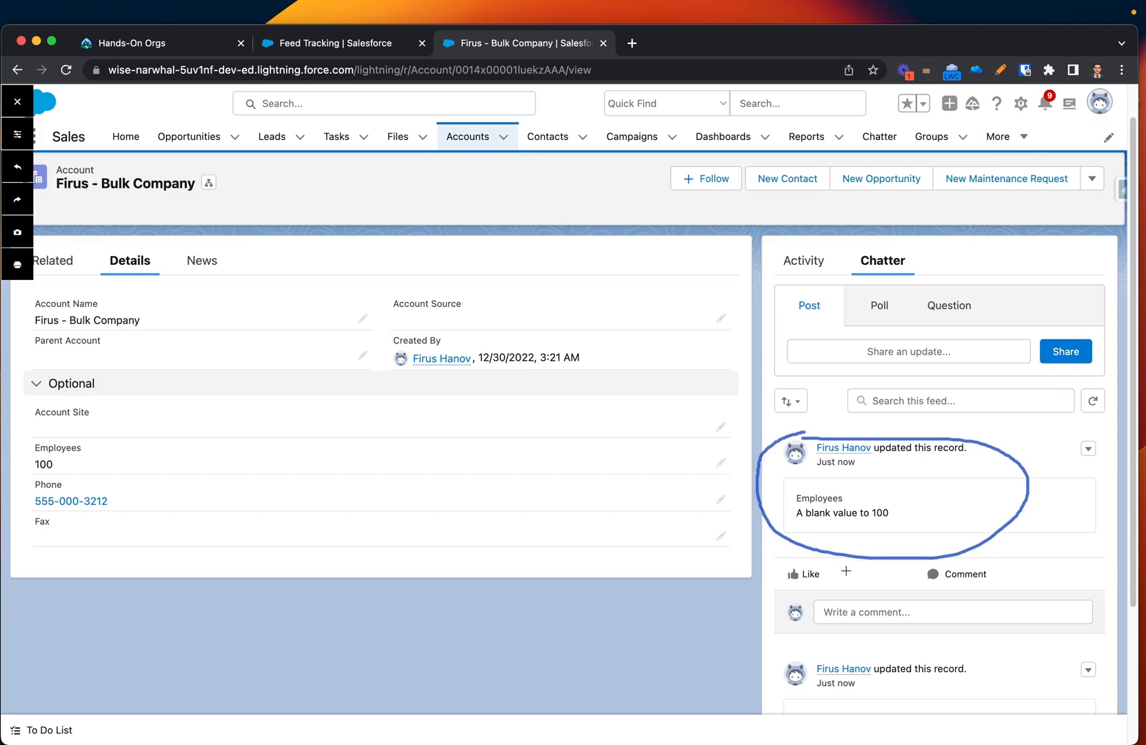
scroll(838, 652, "down", 3)
scroll(838, 652, "down", 2)
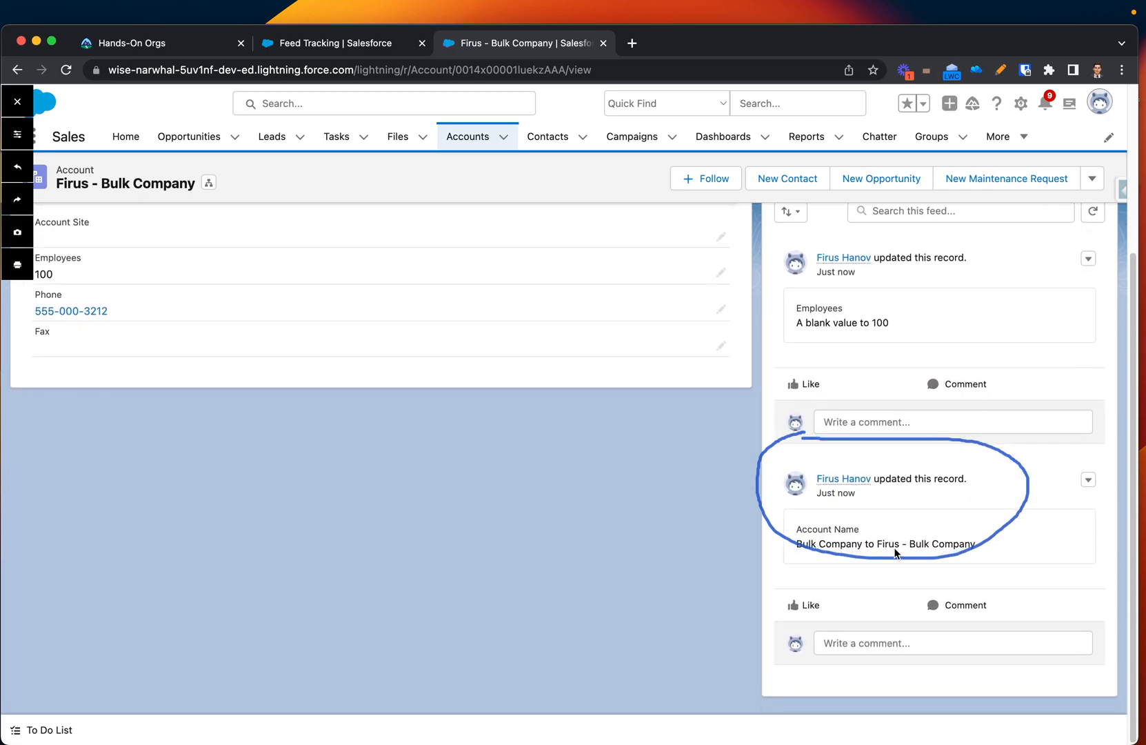
scroll(747, 527, "up", 3)
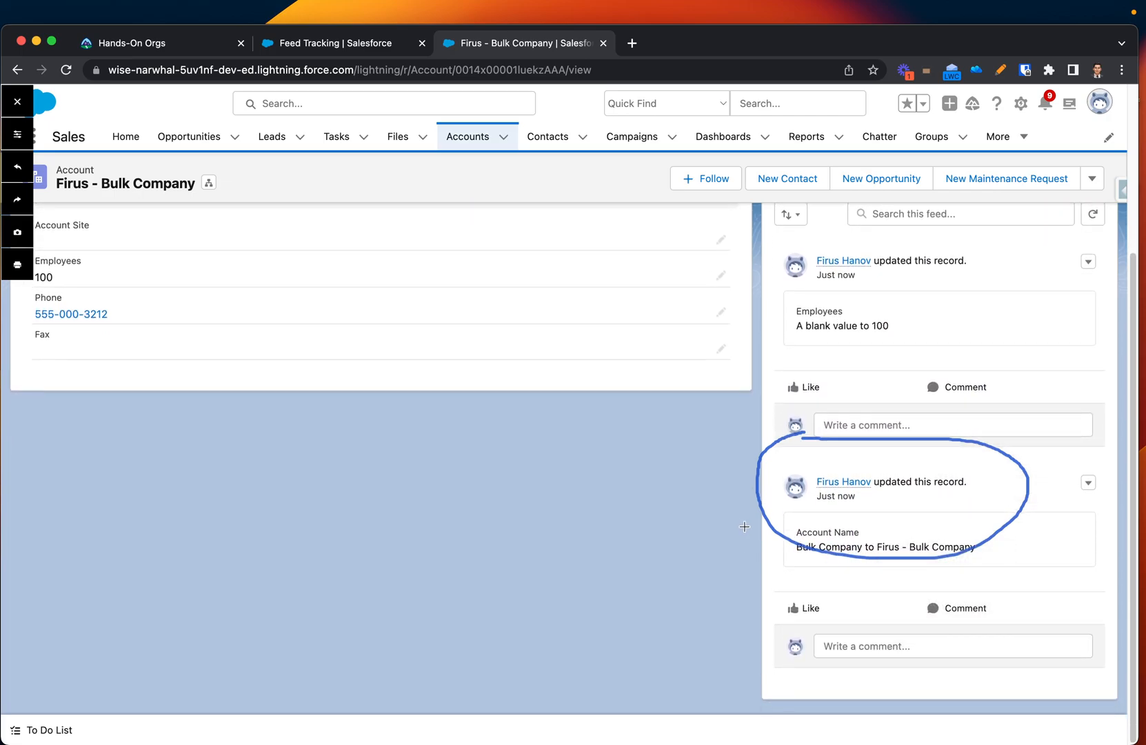
scroll(747, 528, "up", 2)
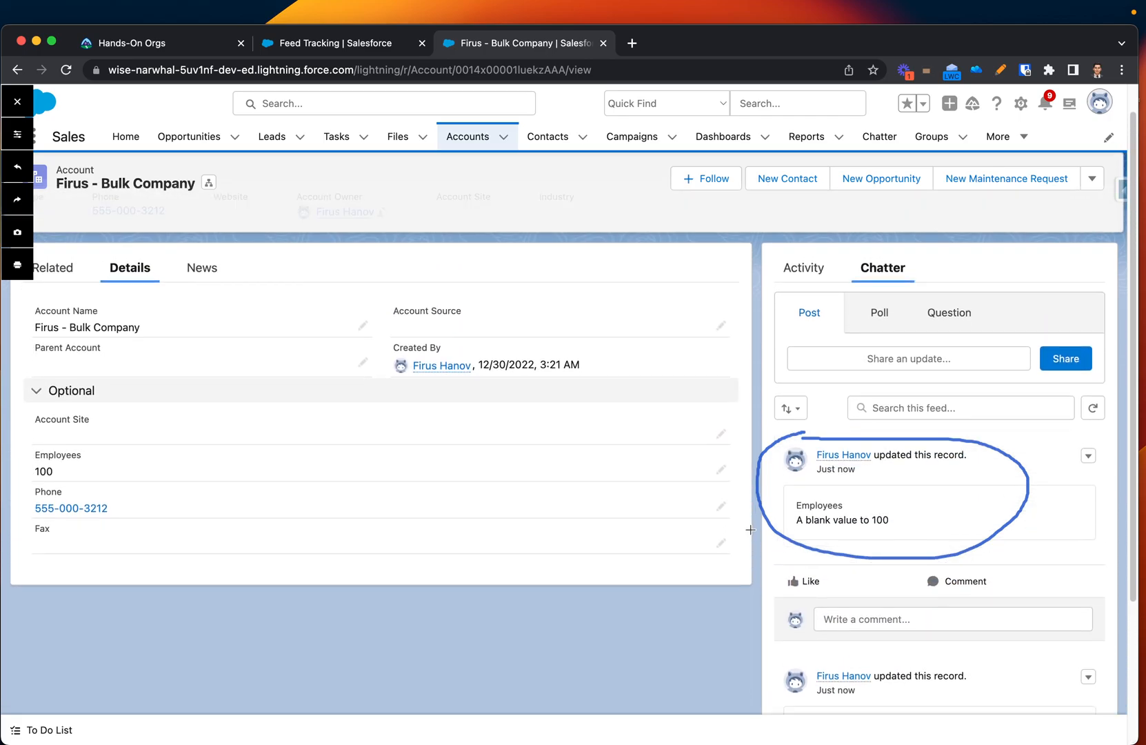
scroll(749, 529, "down", 4)
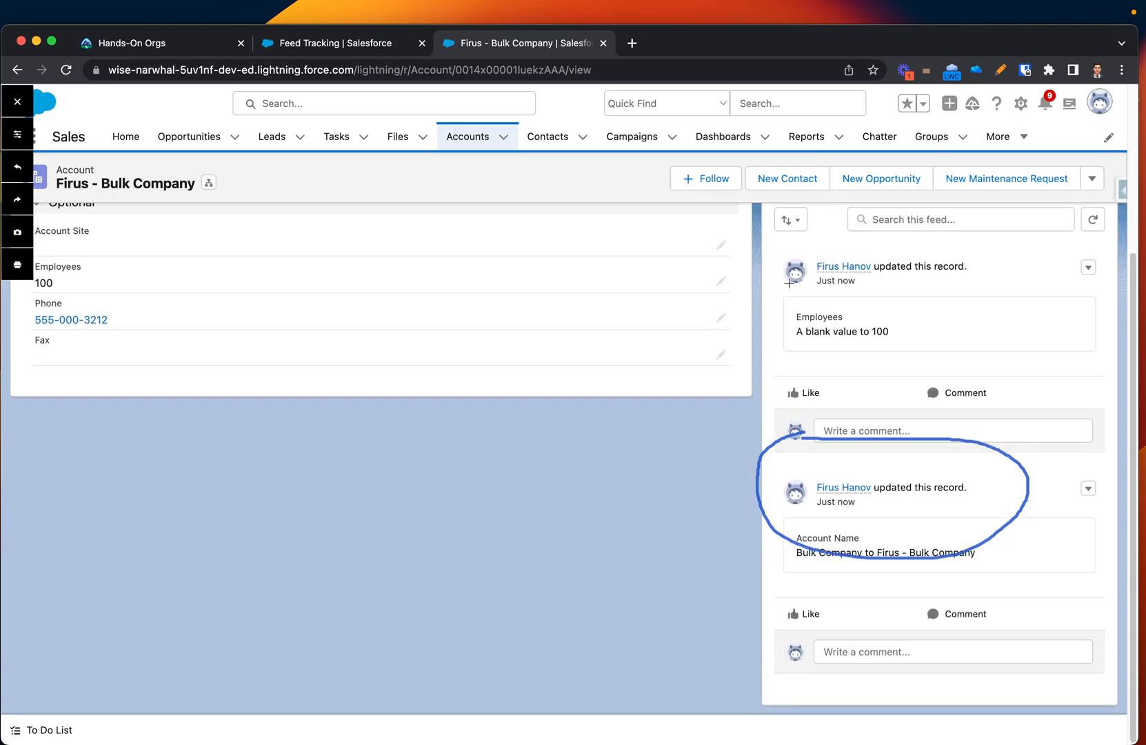
scroll(760, 312, "up", 4)
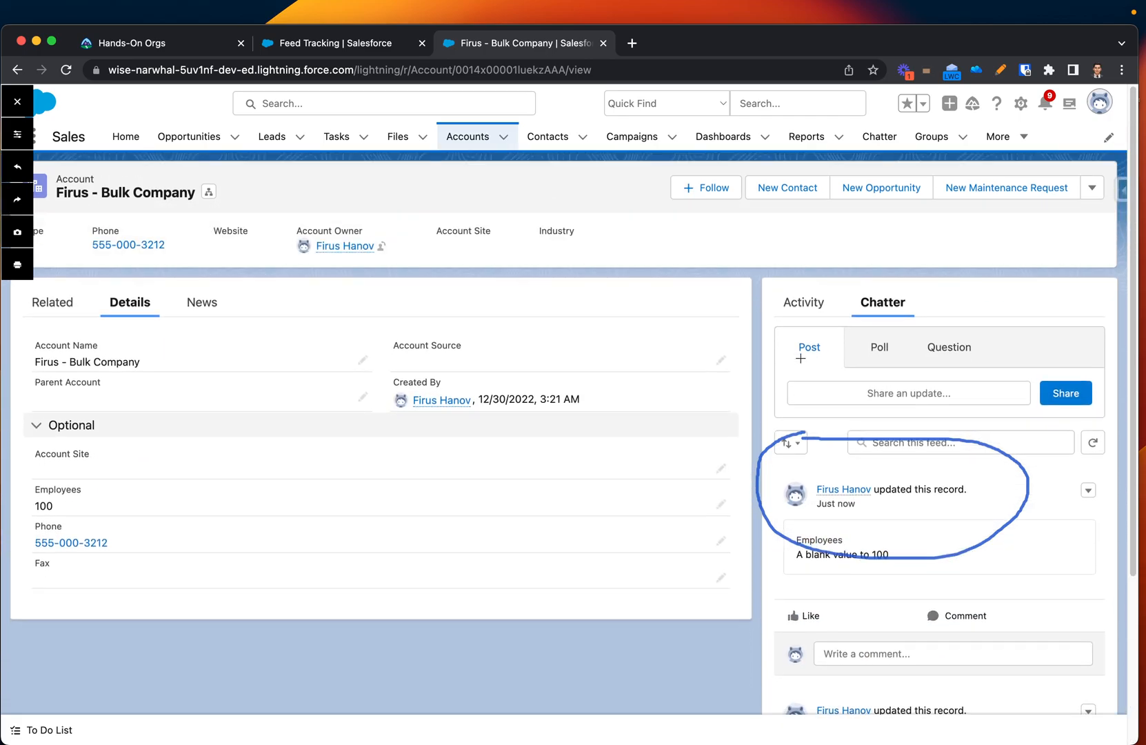
left_click(1005, 66)
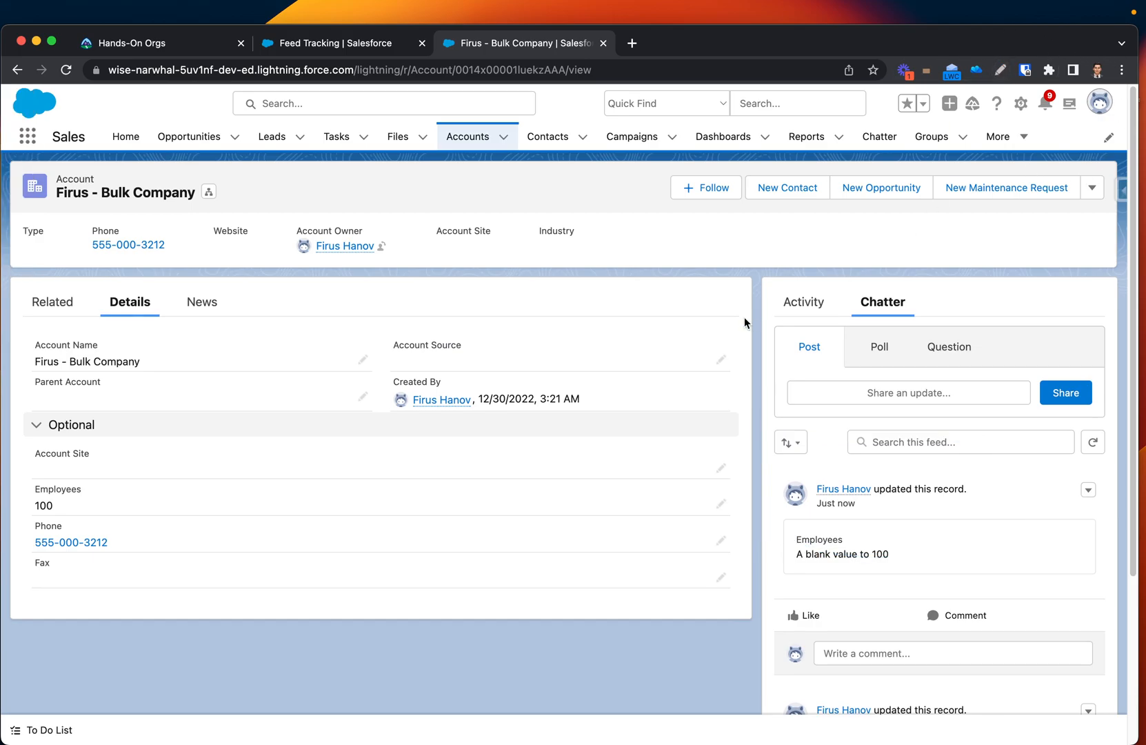